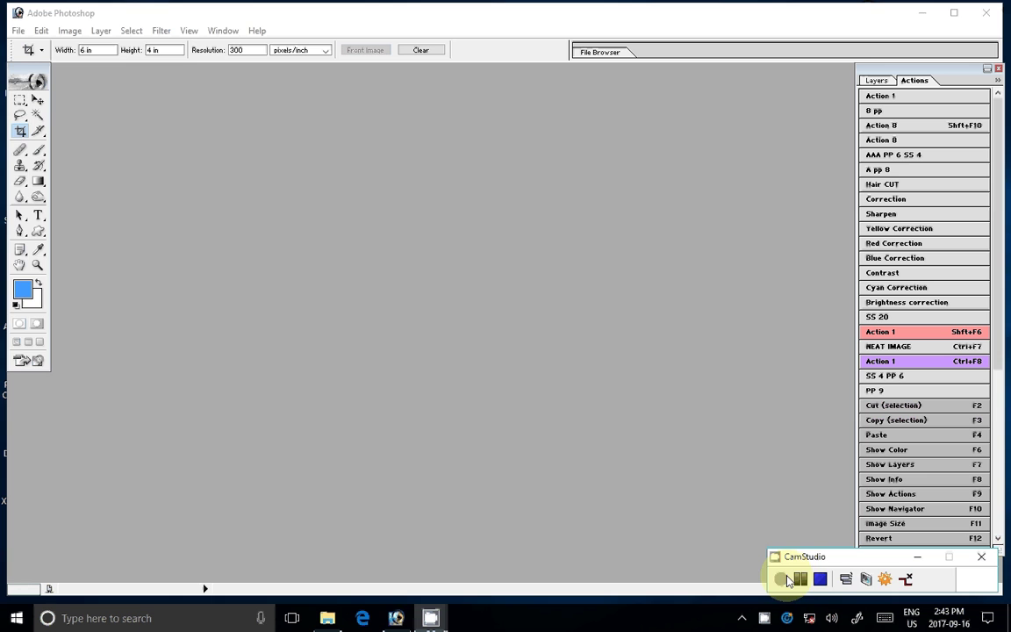
Step: Create a new 30 x 12 inch document at 300 pixels/inch, starting from the 8 x 10 preset
{"action": "left_click", "coordinate": [18, 31]}
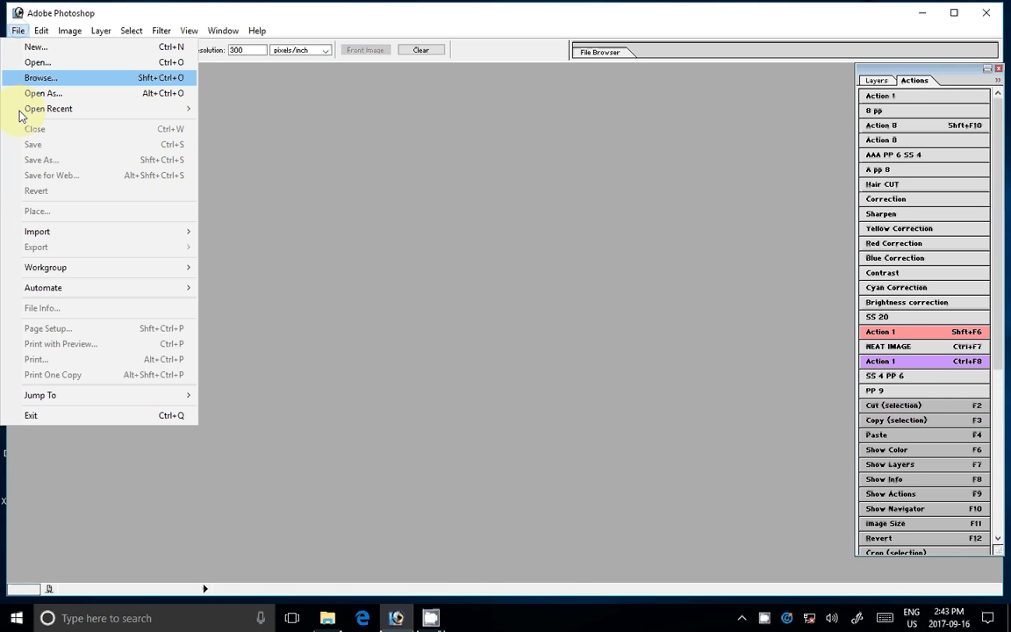
{"action": "key", "text": "ctrl+n"}
{"action": "left_click", "coordinate": [572, 256]}
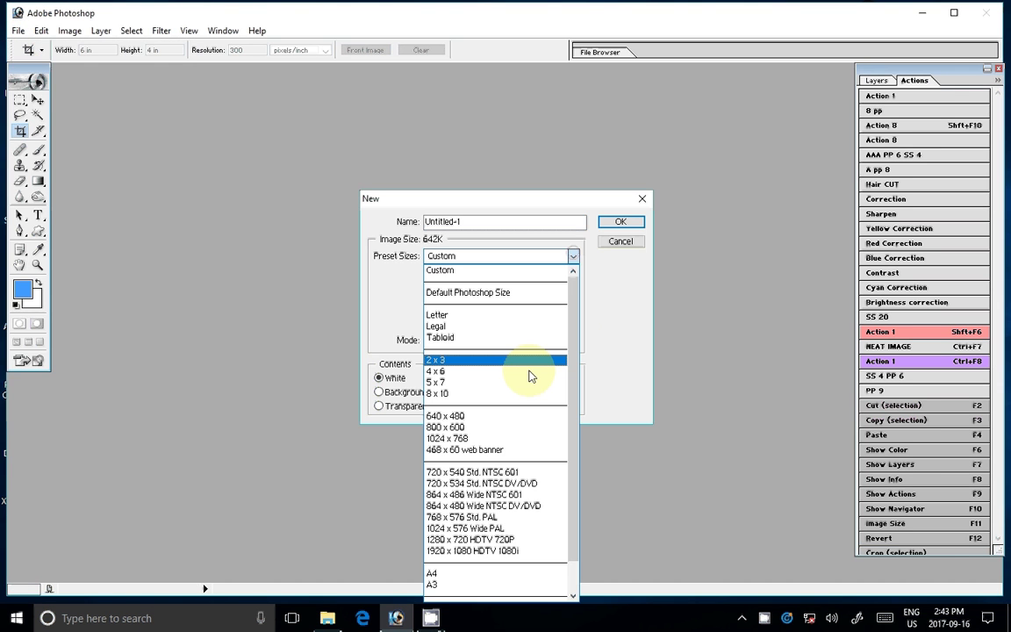
{"action": "left_click", "coordinate": [478, 394]}
{"action": "double_click", "coordinate": [485, 279]}
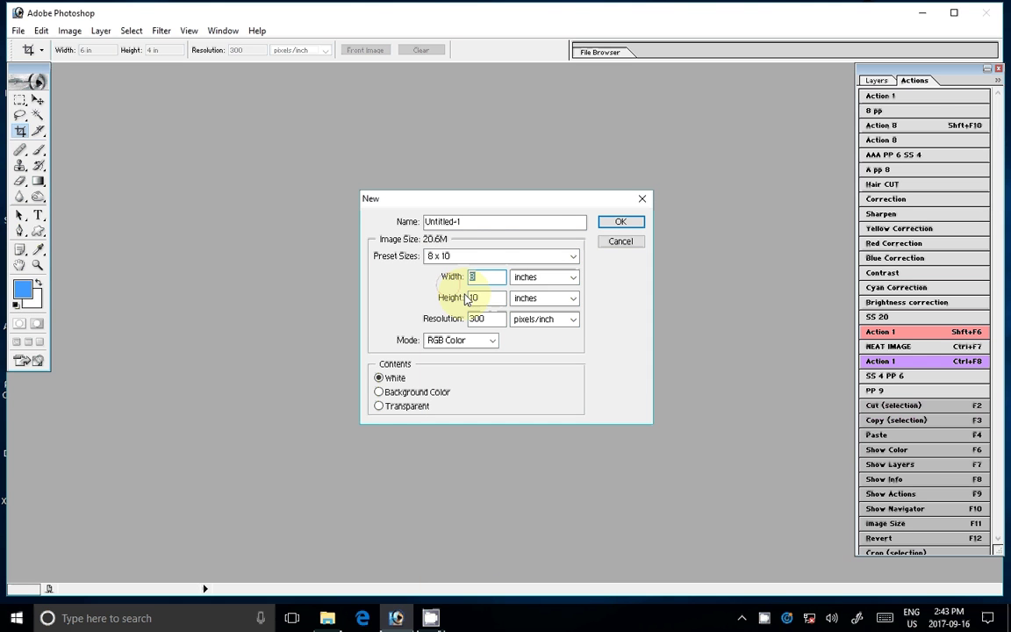
{"action": "type", "text": "30"}
{"action": "key", "text": "Tab"}
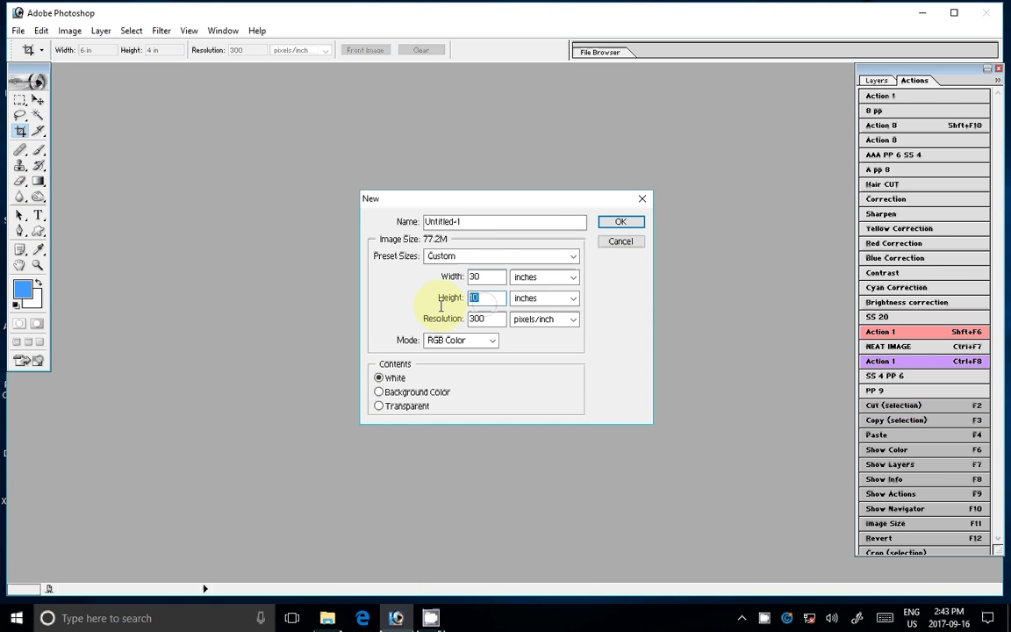
{"action": "type", "text": "12"}
{"action": "key", "text": "Return"}
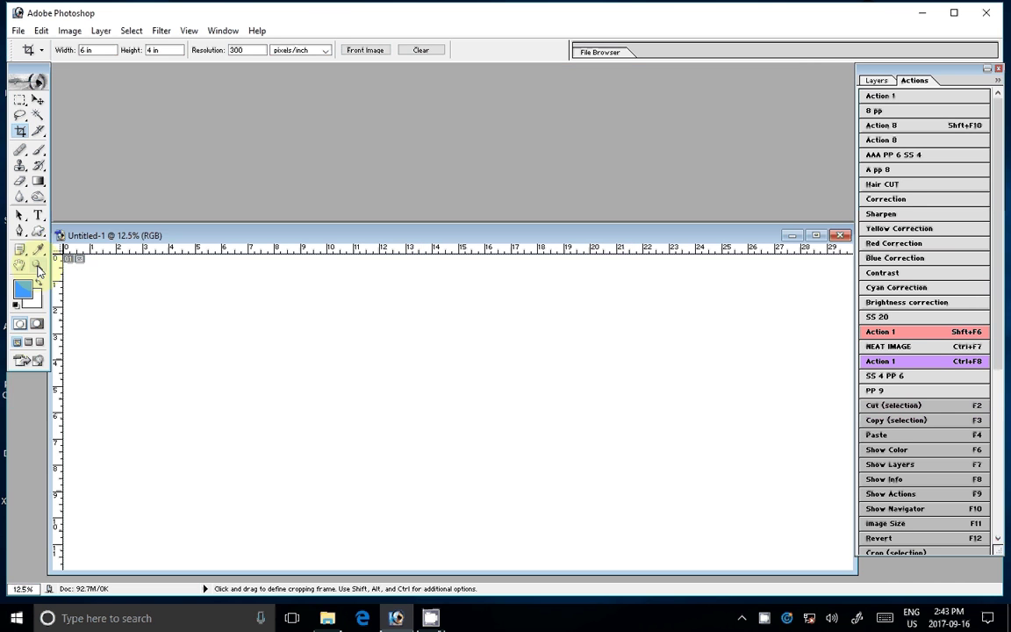
Step: Fit the new page on screen and nudge the document window into place
{"action": "left_click", "coordinate": [38, 265]}
{"action": "left_click", "coordinate": [342, 51]}
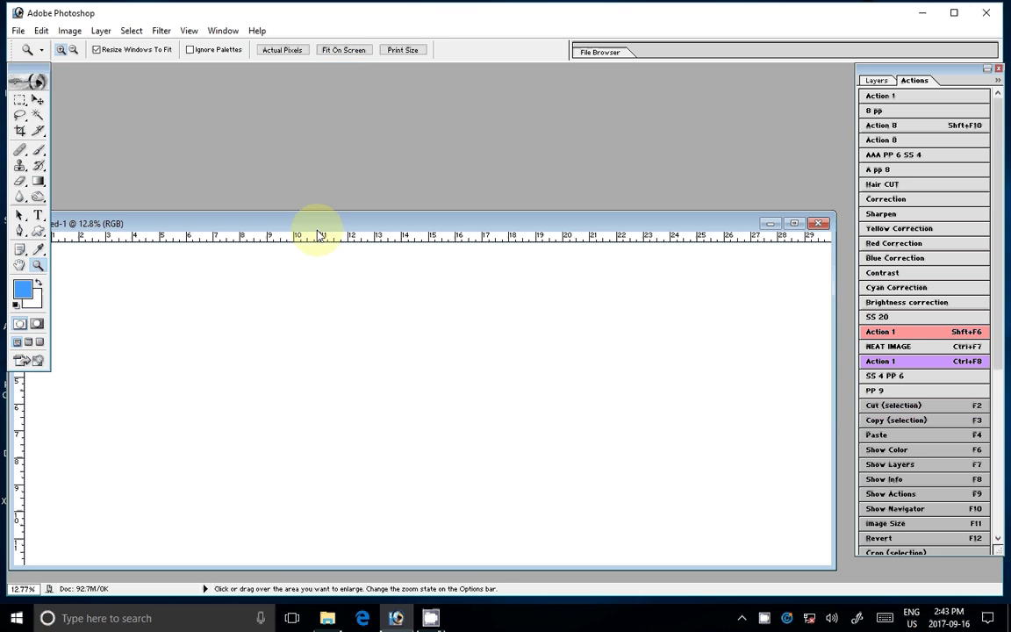
{"action": "left_click_drag", "start_coordinate": [297, 223], "coordinate": [311, 226]}
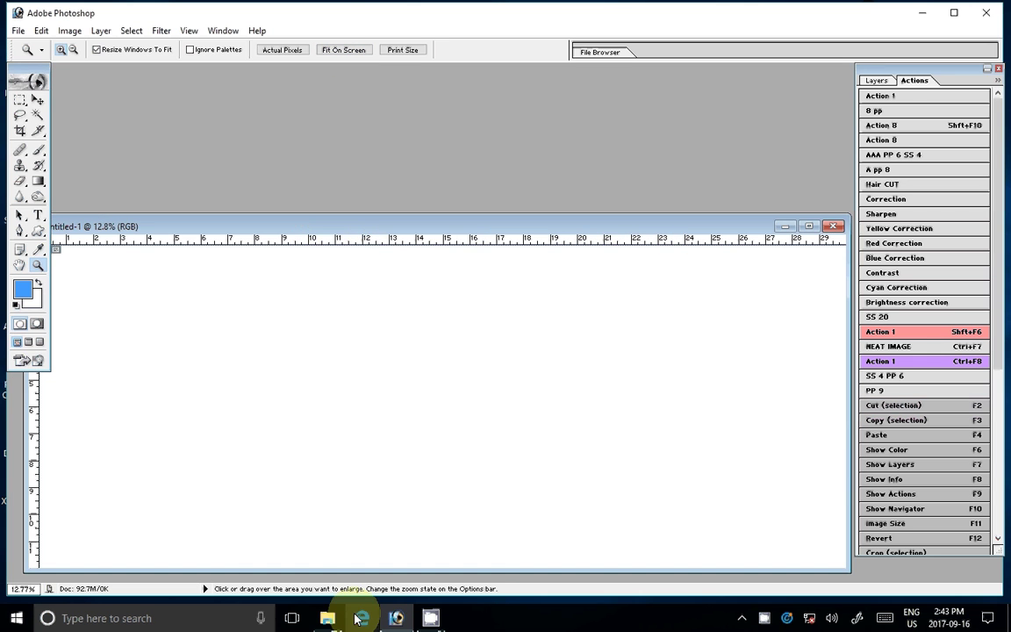
Step: Select DSC_0123 through DSC_0126 in the 102ND40X folder and drag them into Photoshop
{"action": "left_click", "coordinate": [327, 618]}
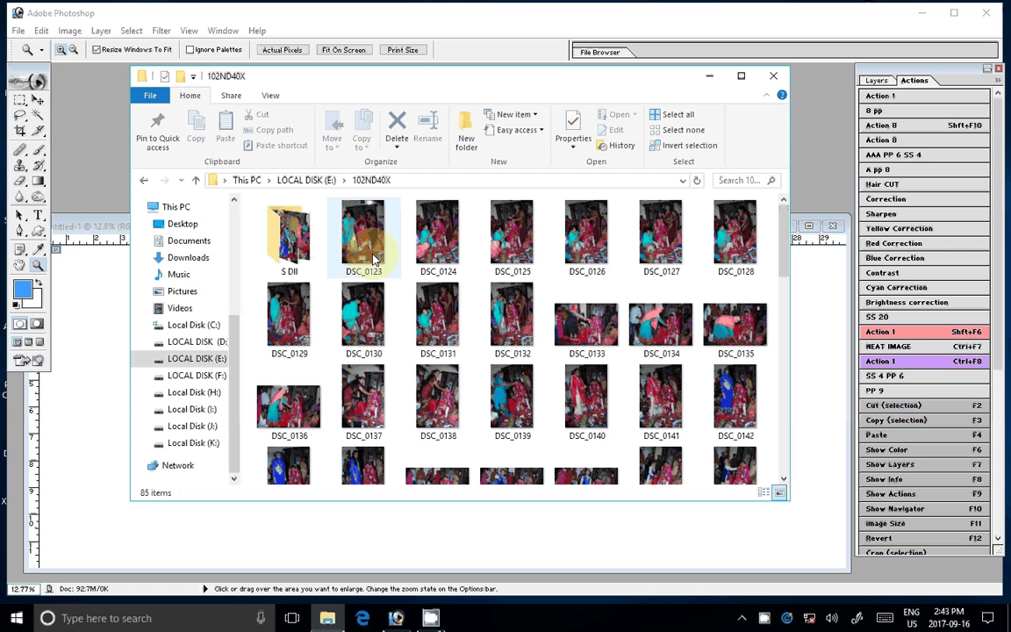
{"action": "left_click", "coordinate": [373, 257]}
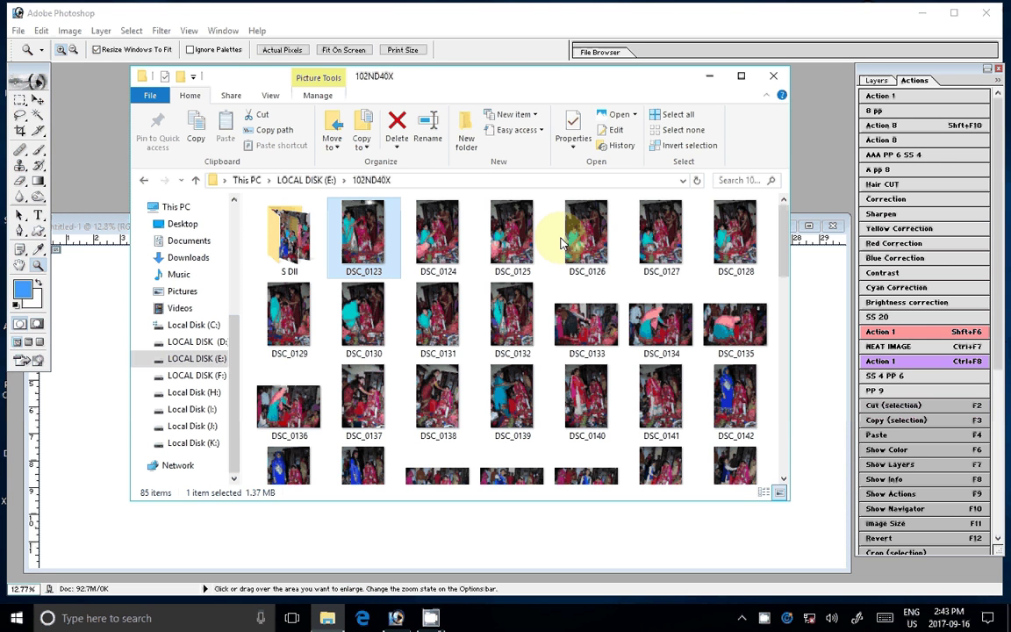
{"action": "left_click", "coordinate": [561, 243], "text": "shift"}
{"action": "mouse_move", "coordinate": [561, 243]}
{"action": "left_mouse_down"}
{"action": "mouse_move", "coordinate": [296, 130]}
{"action": "mouse_move", "coordinate": [106, 161]}
{"action": "left_mouse_up"}
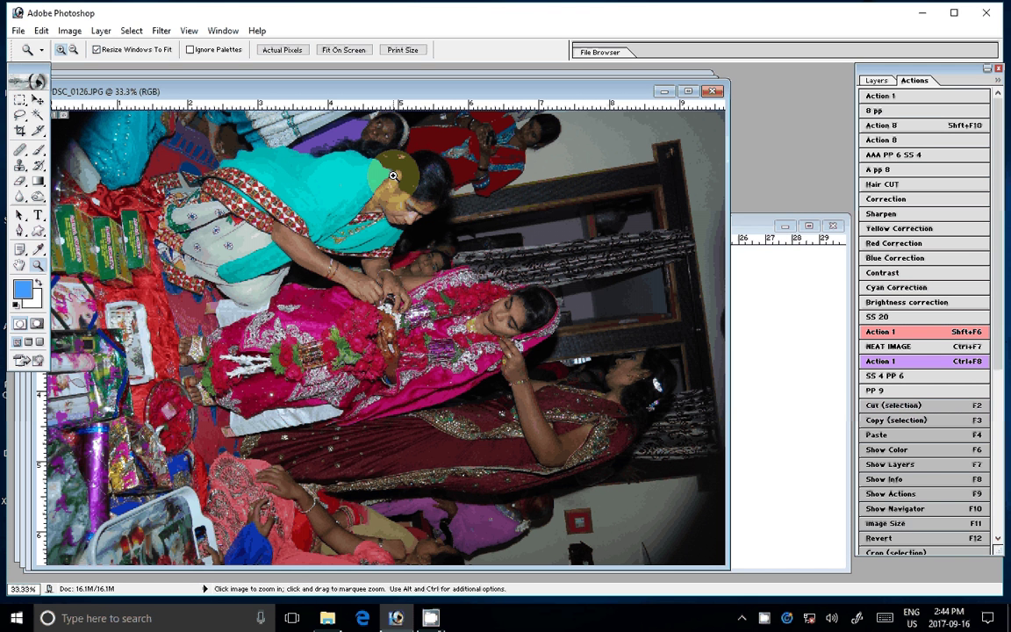
Step: Rotate DSC_0126 90° counter-clockwise to upright and select it for copying to the page
{"action": "left_click", "coordinate": [69, 30]}
{"action": "mouse_move", "coordinate": [62, 169]}
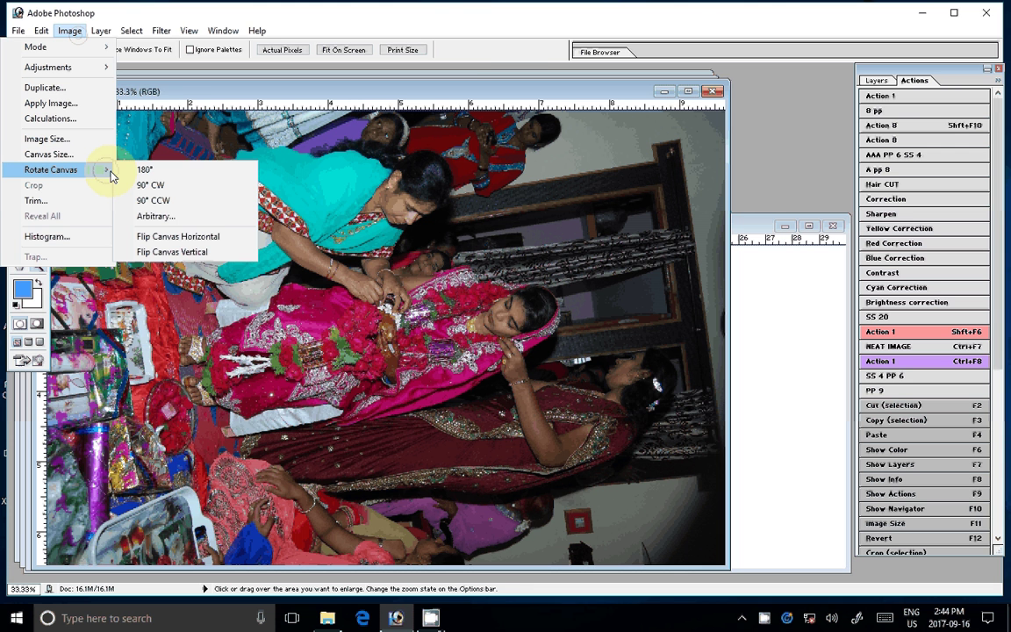
{"action": "left_click", "coordinate": [153, 200]}
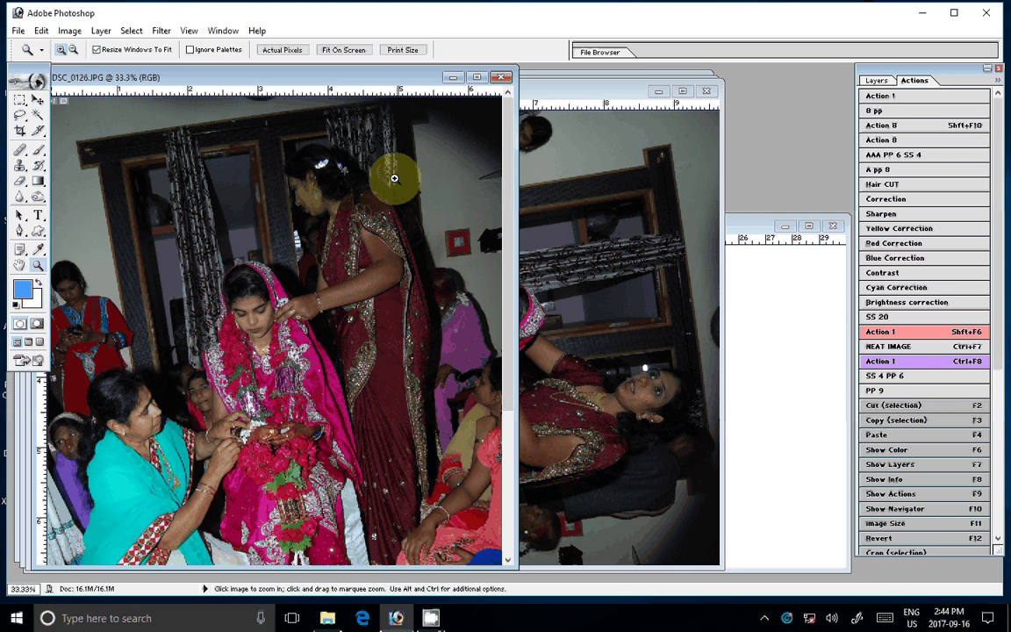
{"action": "left_click", "coordinate": [928, 174]}
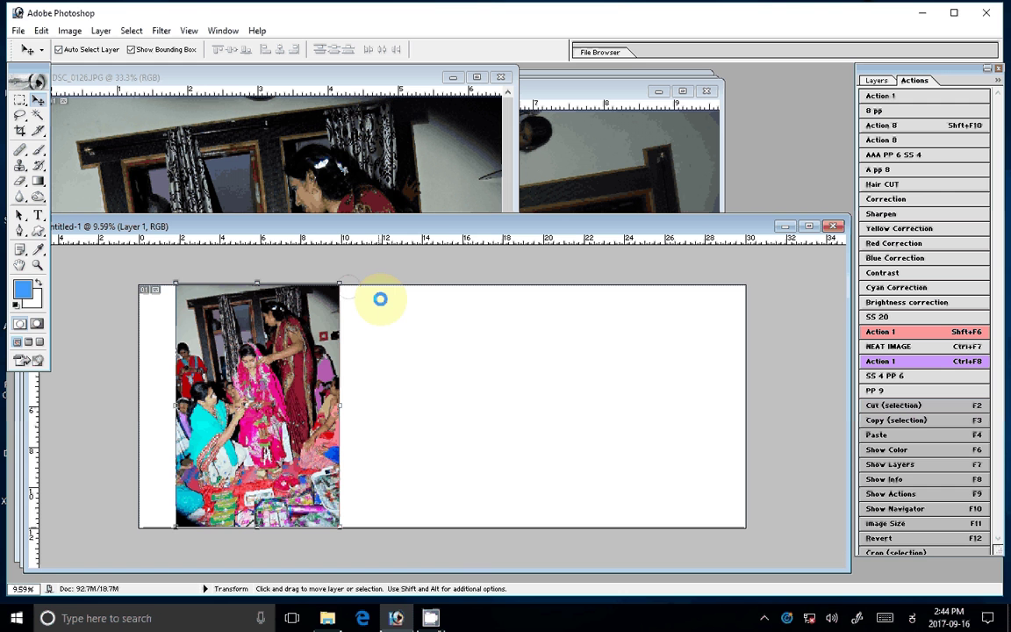
Step: Move the pasted DSC_0126 layer against the page's left edge and pick the Eraser tool
{"action": "left_click_drag", "start_coordinate": [262, 390], "coordinate": [225, 391]}
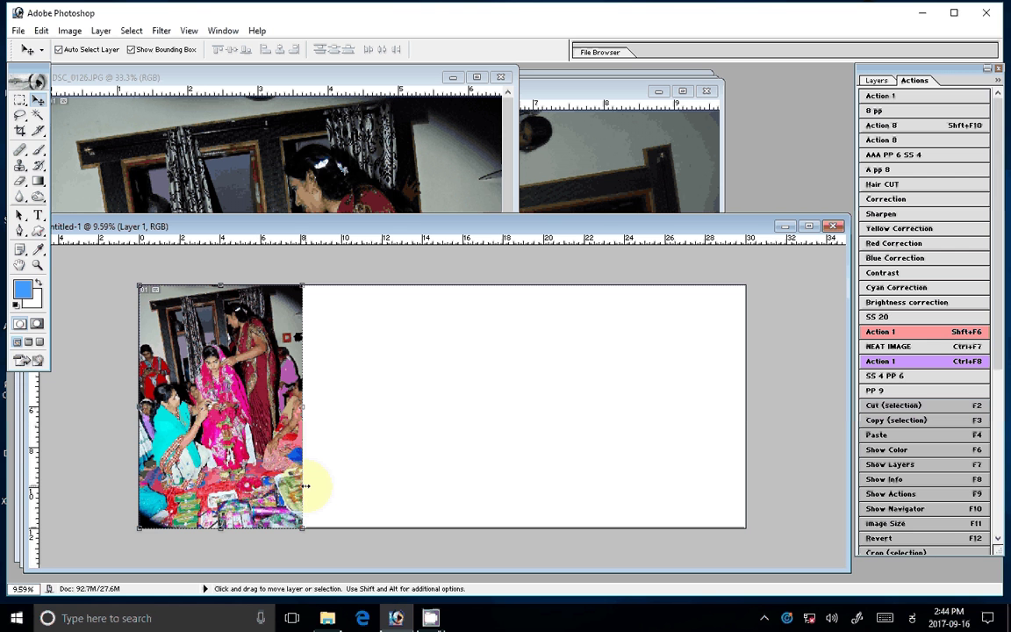
{"action": "left_click", "coordinate": [20, 181]}
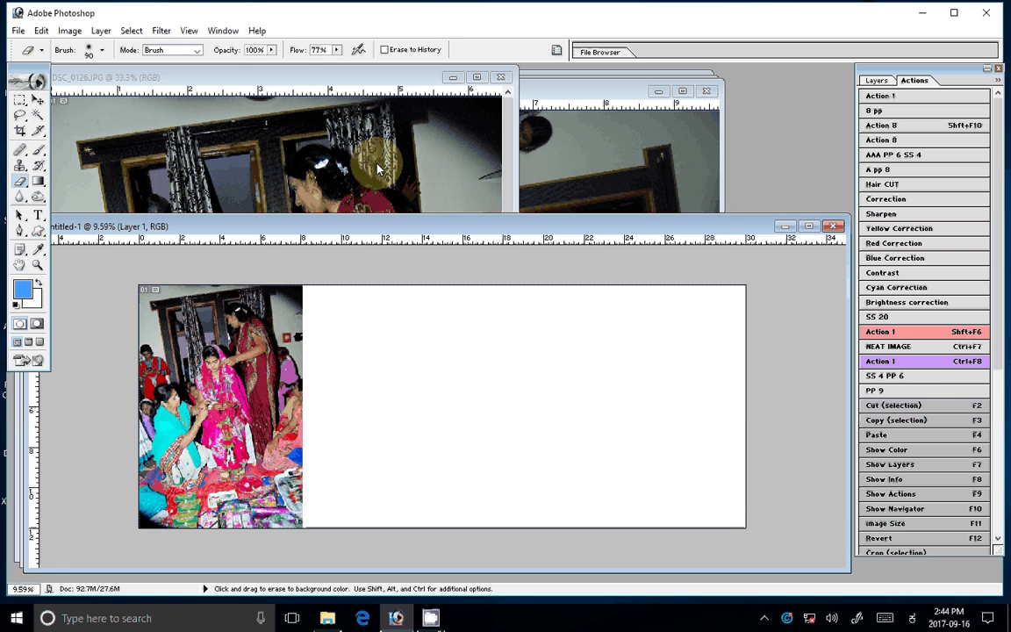
Step: Switch the keyboard input language to English US from the taskbar
{"action": "right_click", "coordinate": [882, 617]}
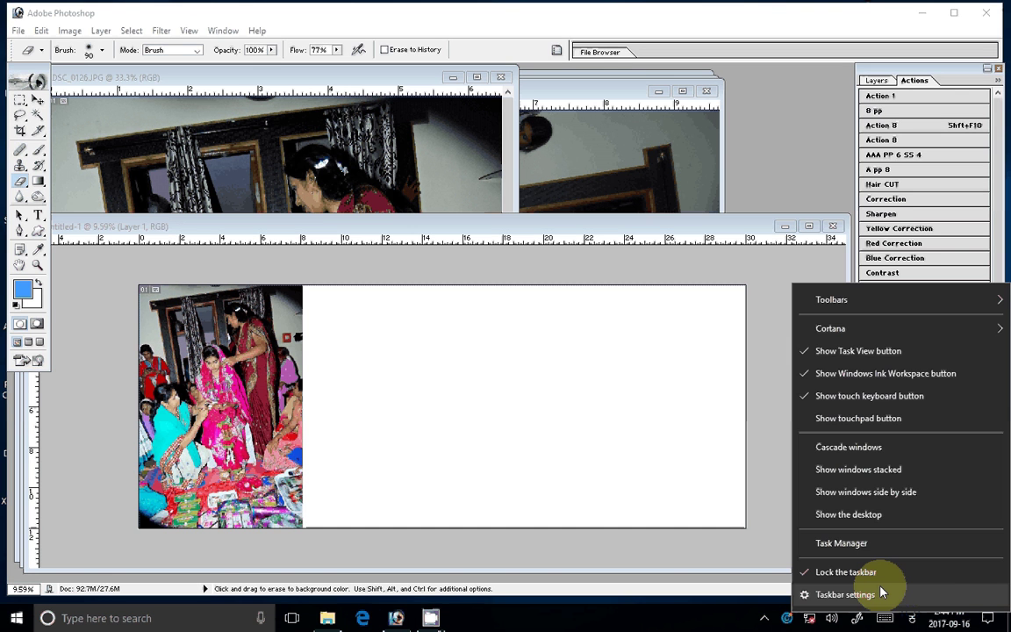
{"action": "left_click", "coordinate": [916, 609]}
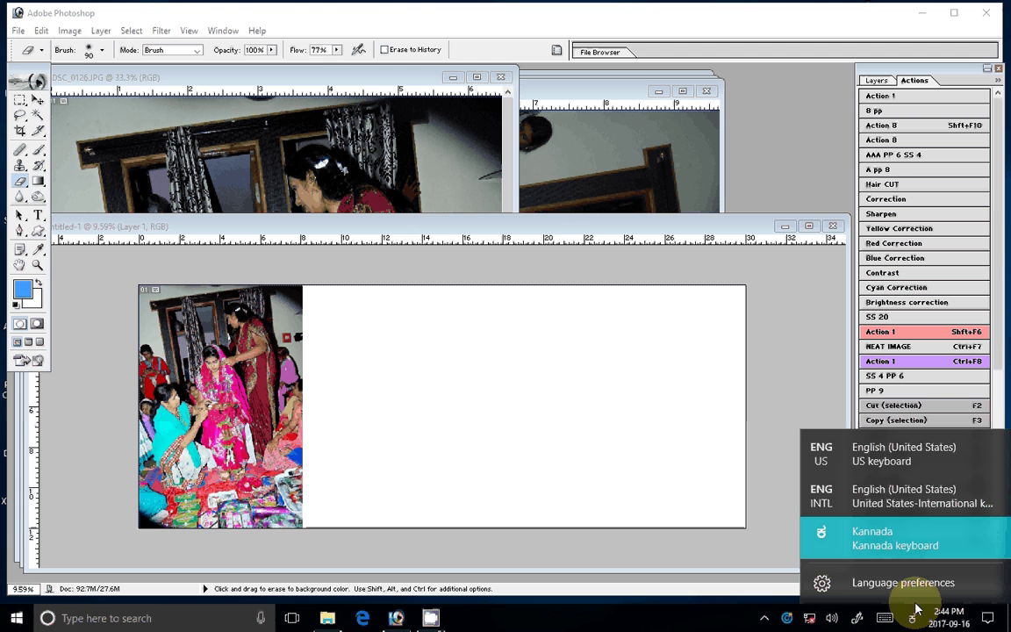
{"action": "left_click", "coordinate": [903, 453]}
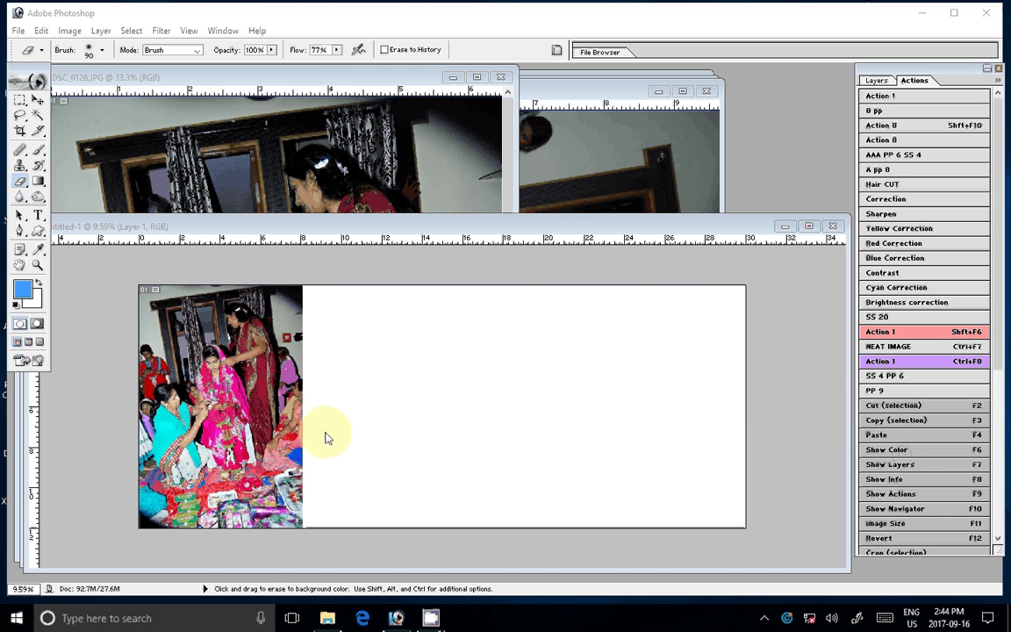
Step: Enlarge the eraser brush and fade the large photo's right edge into white
{"action": "left_click", "coordinate": [325, 437]}
{"action": "key", "text": "bracketright"}
{"action": "key", "text": "bracketright"}
{"action": "key", "text": "bracketright"}
{"action": "key", "text": "bracketright"}
{"action": "key", "text": "bracketright"}
{"action": "key", "text": "bracketright"}
{"action": "mouse_move", "coordinate": [346, 423]}
{"action": "left_mouse_down"}
{"action": "mouse_move", "coordinate": [314, 384]}
{"action": "mouse_move", "coordinate": [312, 269]}
{"action": "left_mouse_up"}
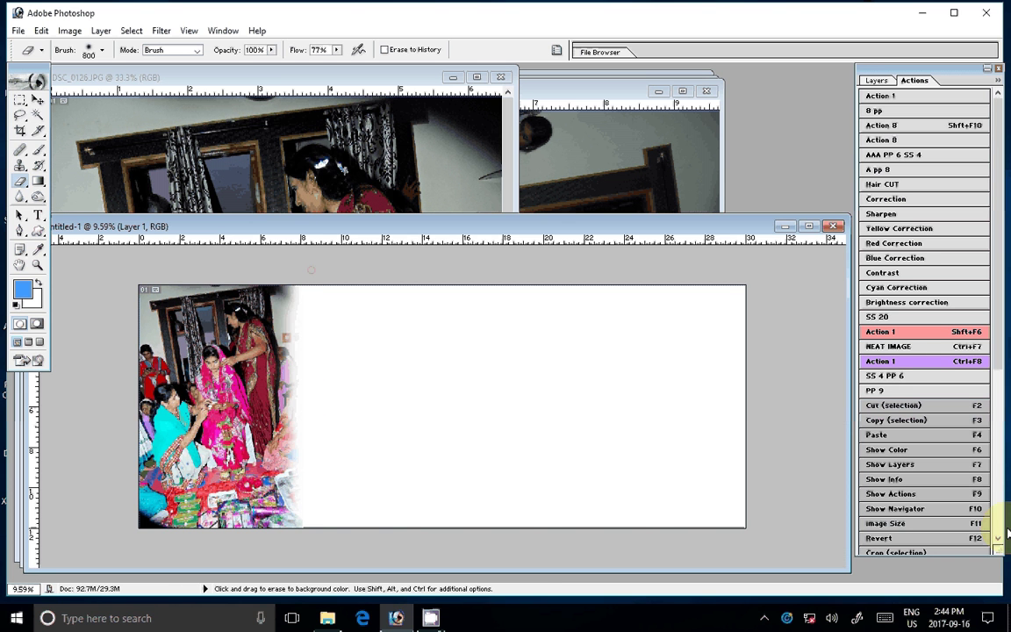
Step: Open the Windows language preferences from the taskbar's input language list
{"action": "right_click", "coordinate": [910, 623]}
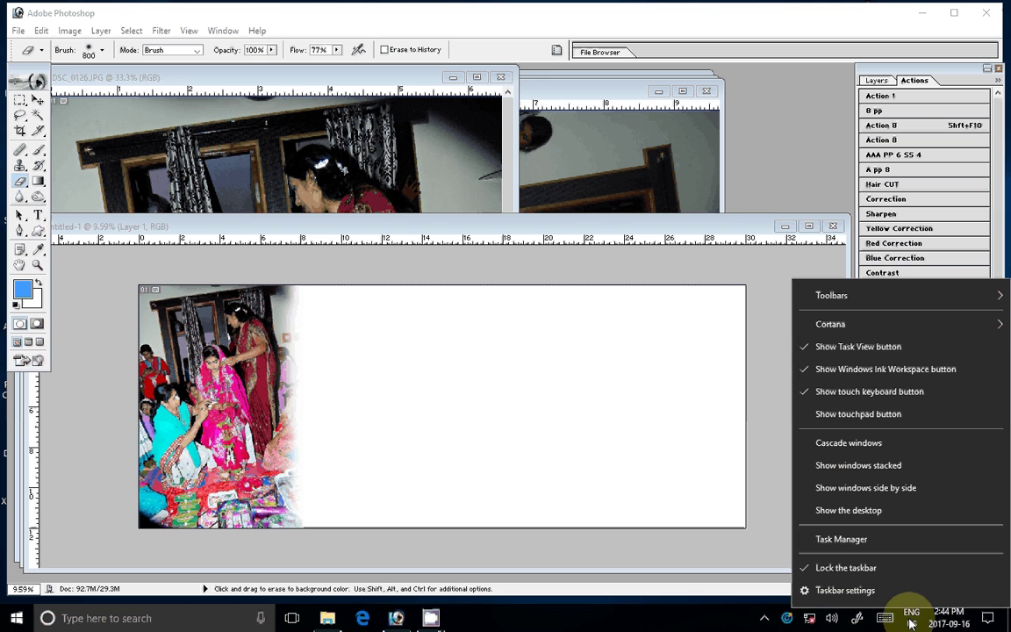
{"action": "left_click", "coordinate": [910, 622]}
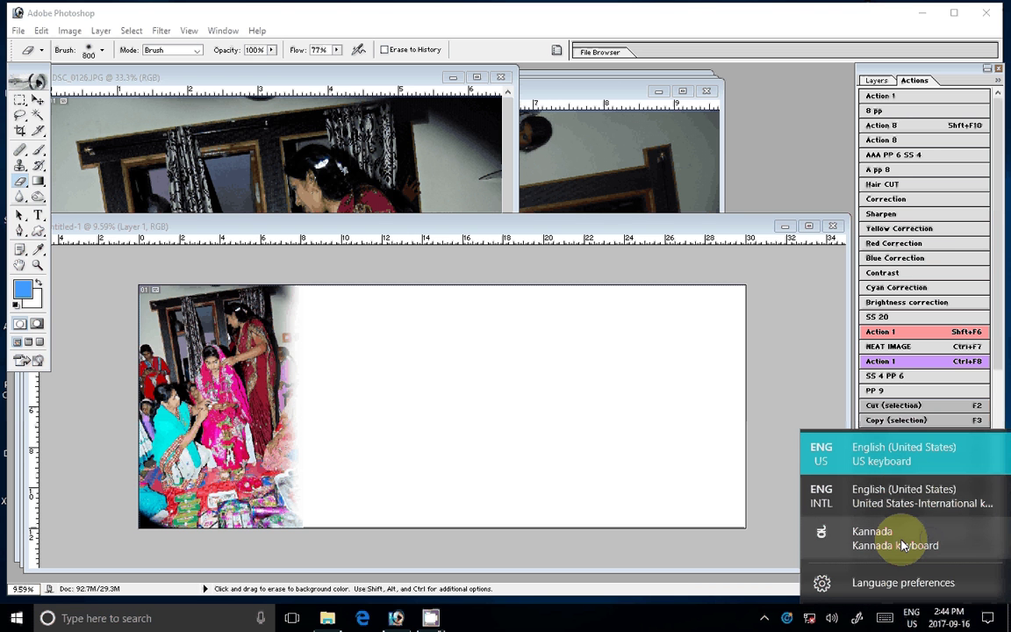
{"action": "left_click", "coordinate": [903, 582]}
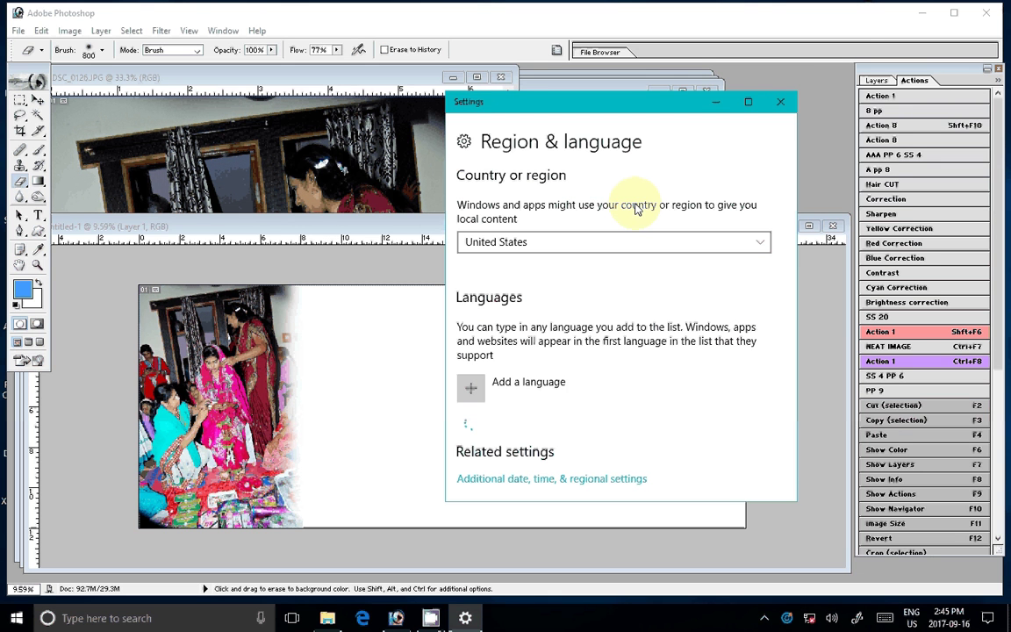
Step: Remove Kannada from the installed languages, leaving English (United States), and close Settings
{"action": "scroll", "coordinate": [593, 292], "scroll_direction": "down", "scroll_amount": 3}
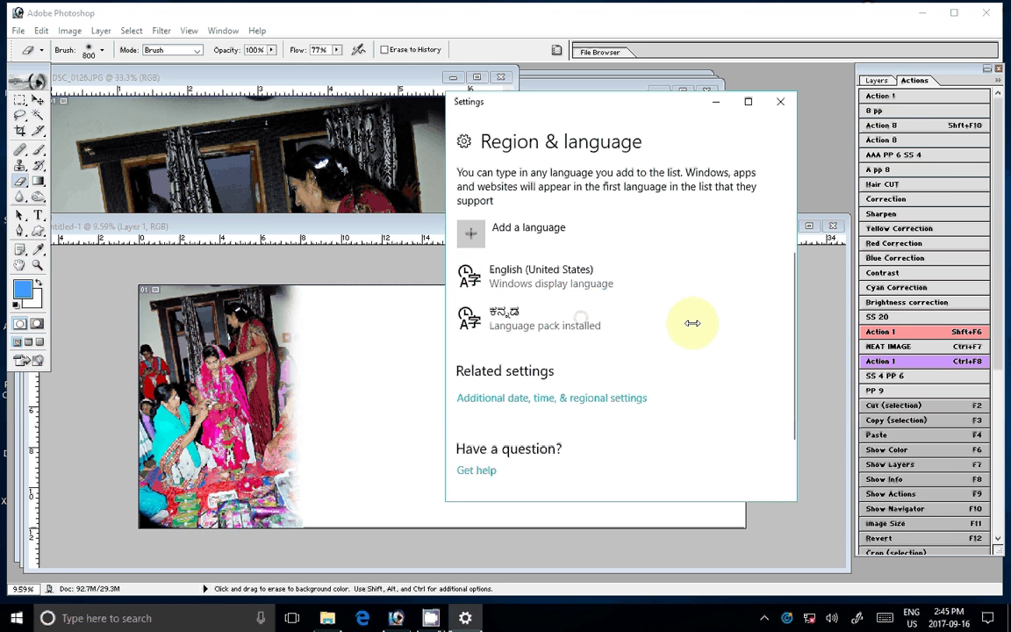
{"action": "left_click", "coordinate": [533, 331]}
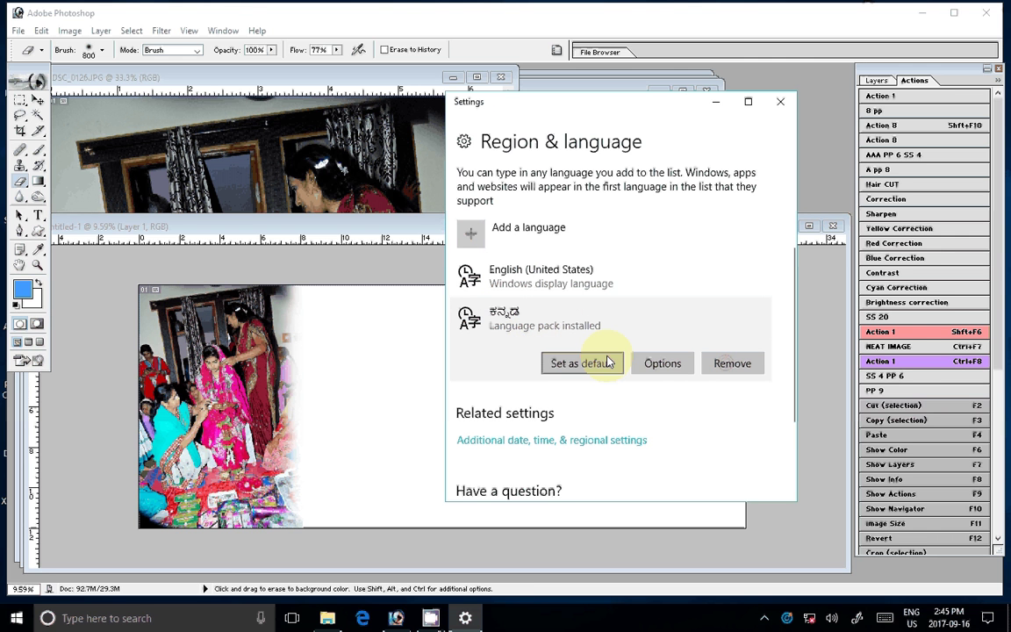
{"action": "left_click", "coordinate": [607, 363]}
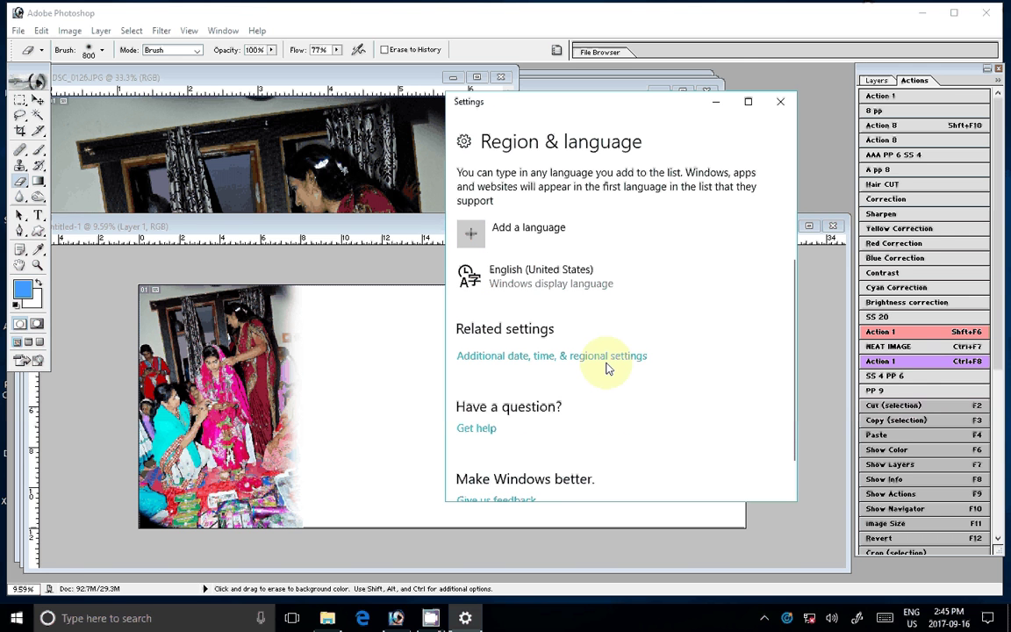
{"action": "left_click", "coordinate": [790, 107]}
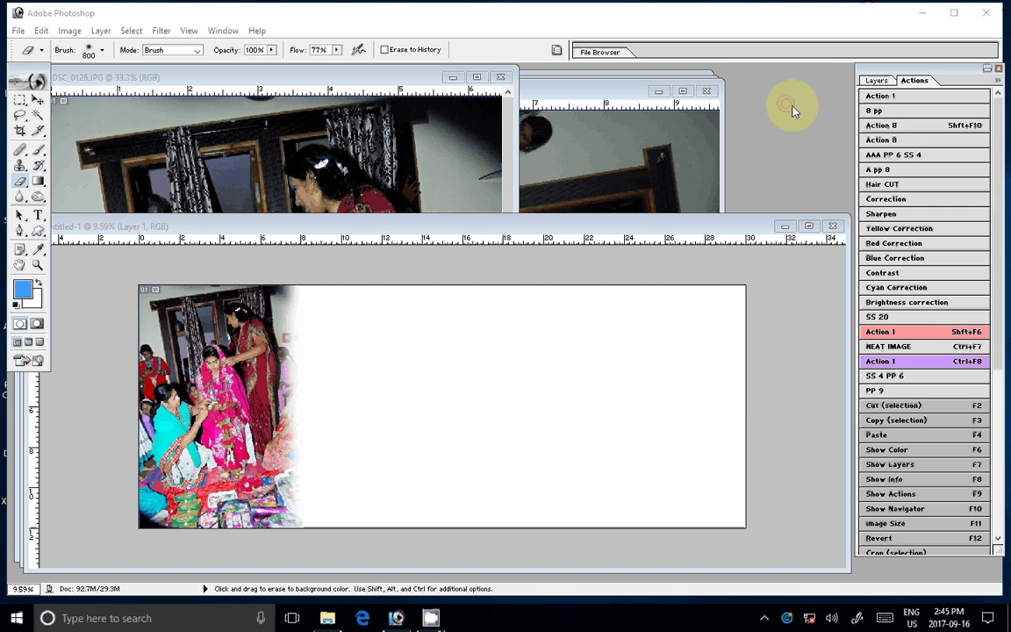
Step: Close the DSC_0125 and DSC_0124 windows and undo the stray erase on the woman's arm
{"action": "left_click", "coordinate": [484, 173]}
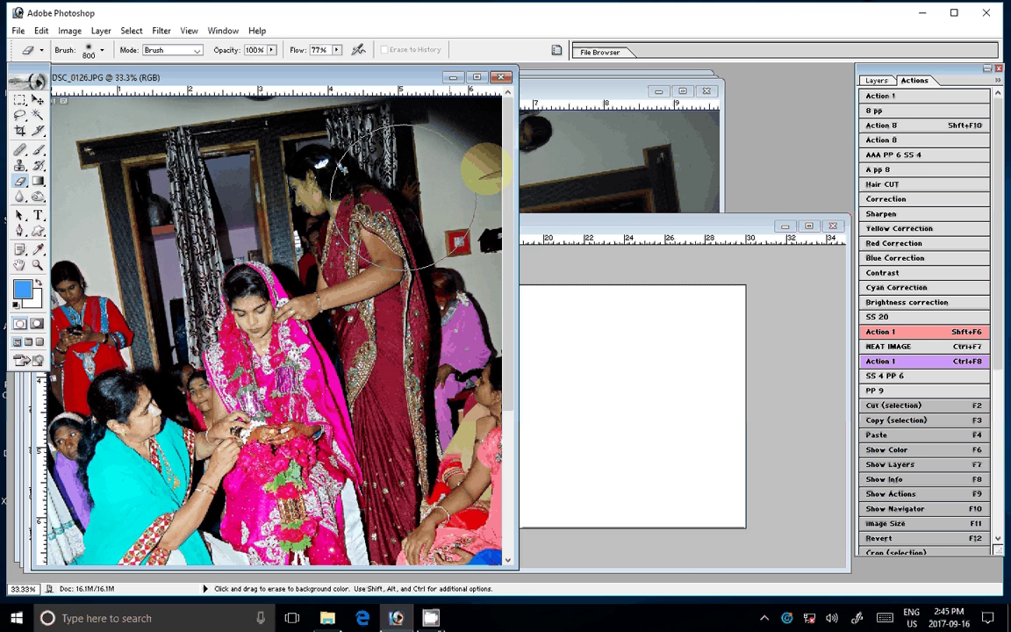
{"action": "left_click", "coordinate": [523, 164]}
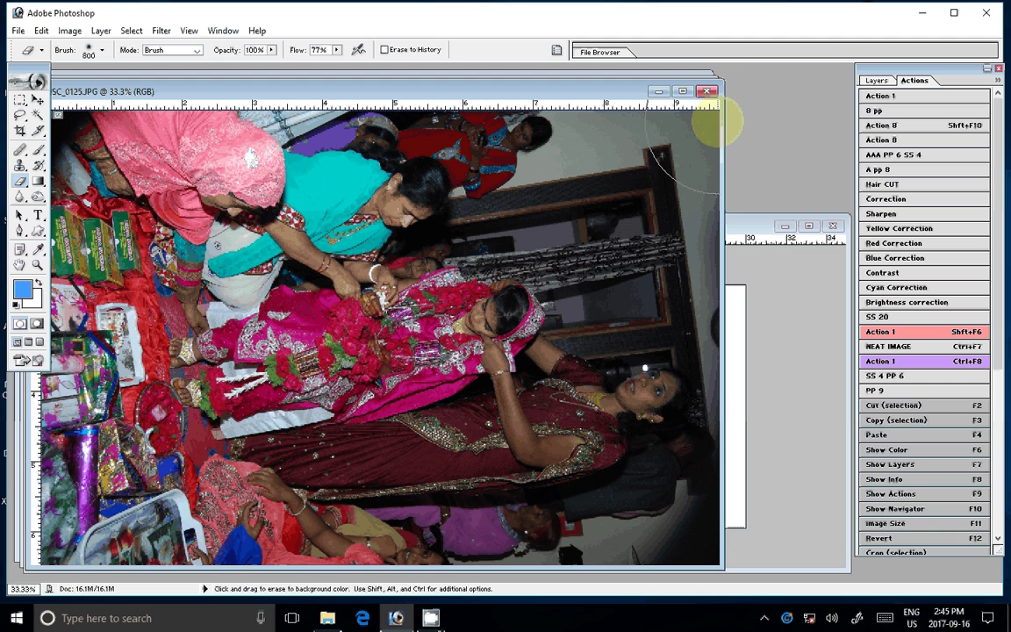
{"action": "left_click", "coordinate": [707, 92]}
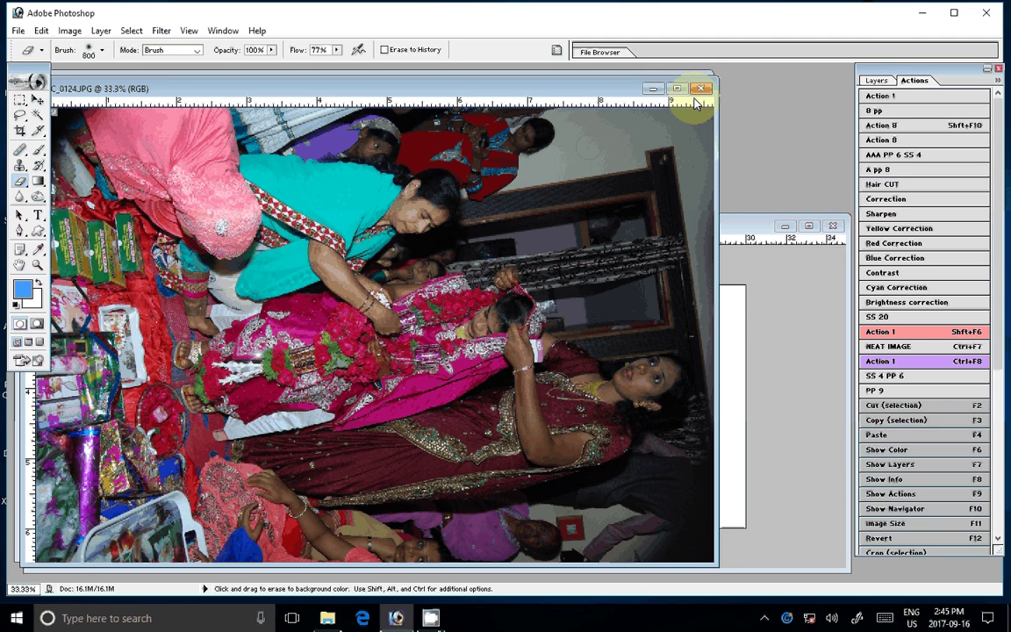
{"action": "left_click", "coordinate": [699, 90]}
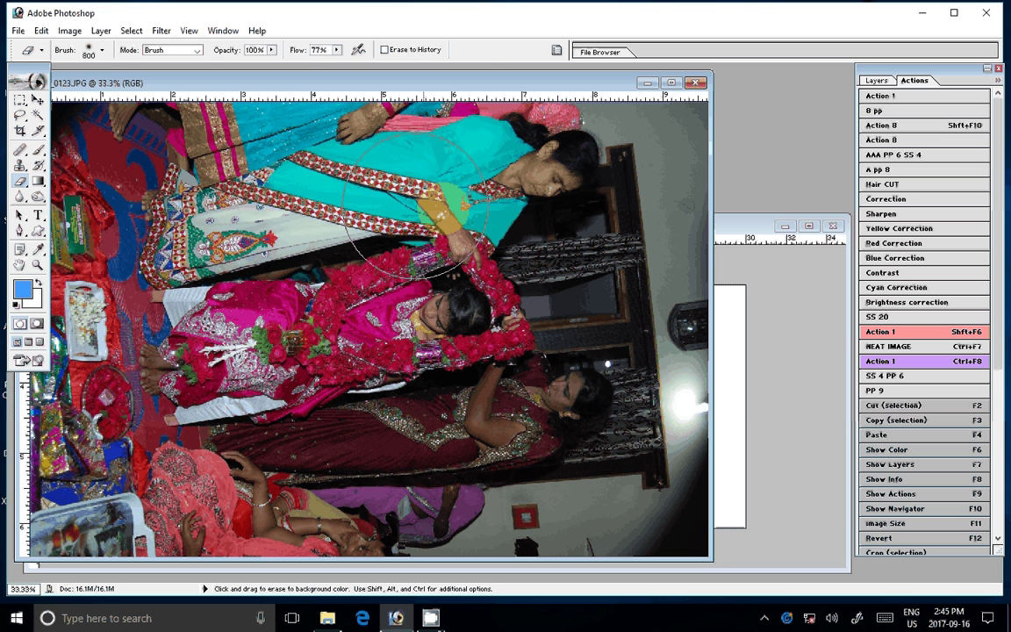
{"action": "key", "text": "ctrl+z"}
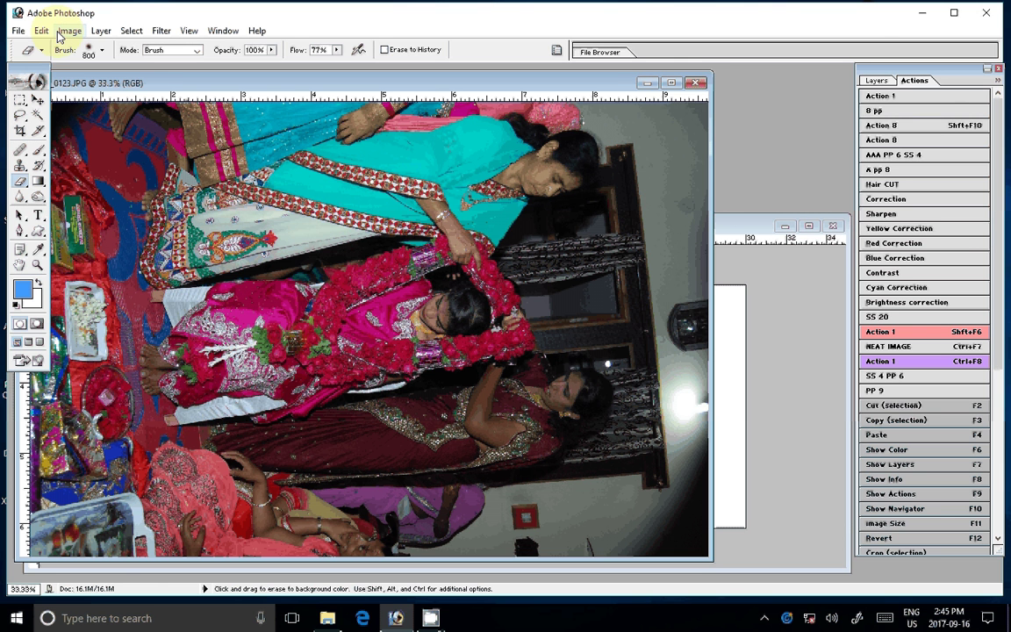
Step: Turn DSC_0123 upright, colour-correct it, and place it on the album page
{"action": "left_click", "coordinate": [964, 249]}
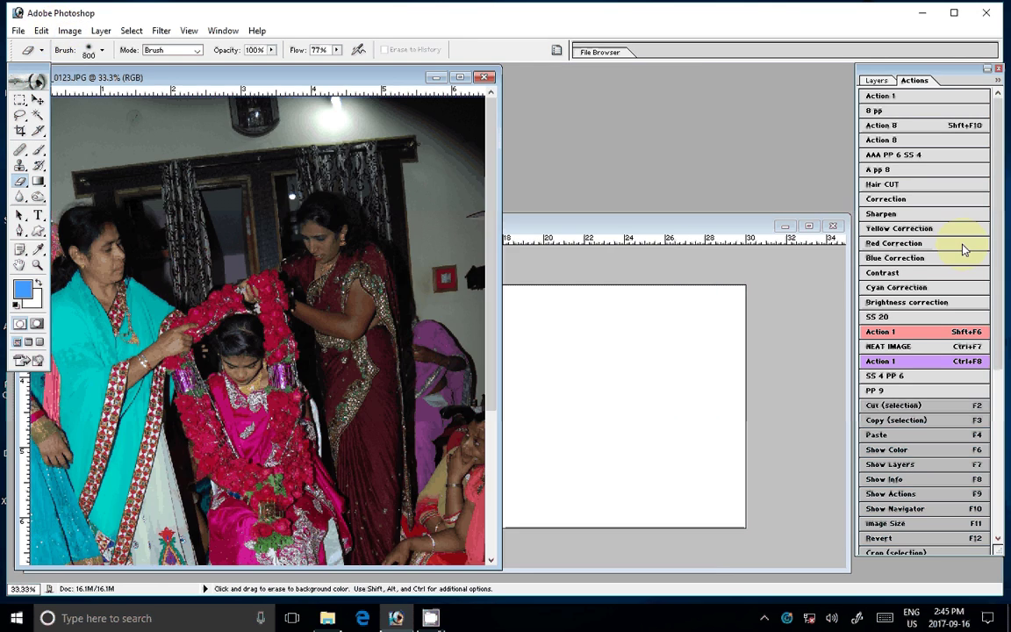
{"action": "left_click", "coordinate": [934, 132]}
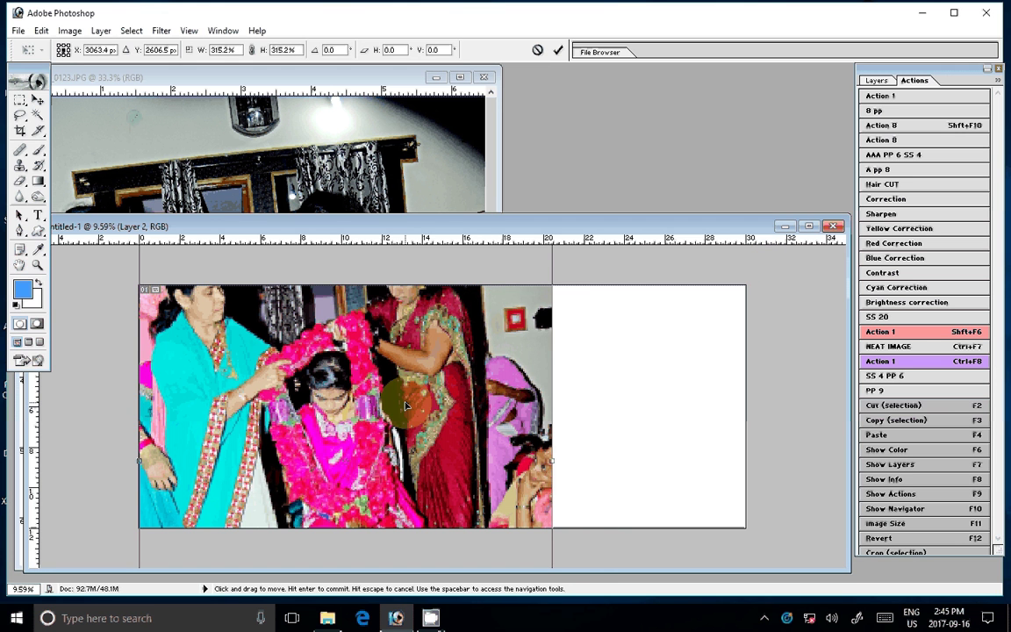
{"action": "key", "text": "Return"}
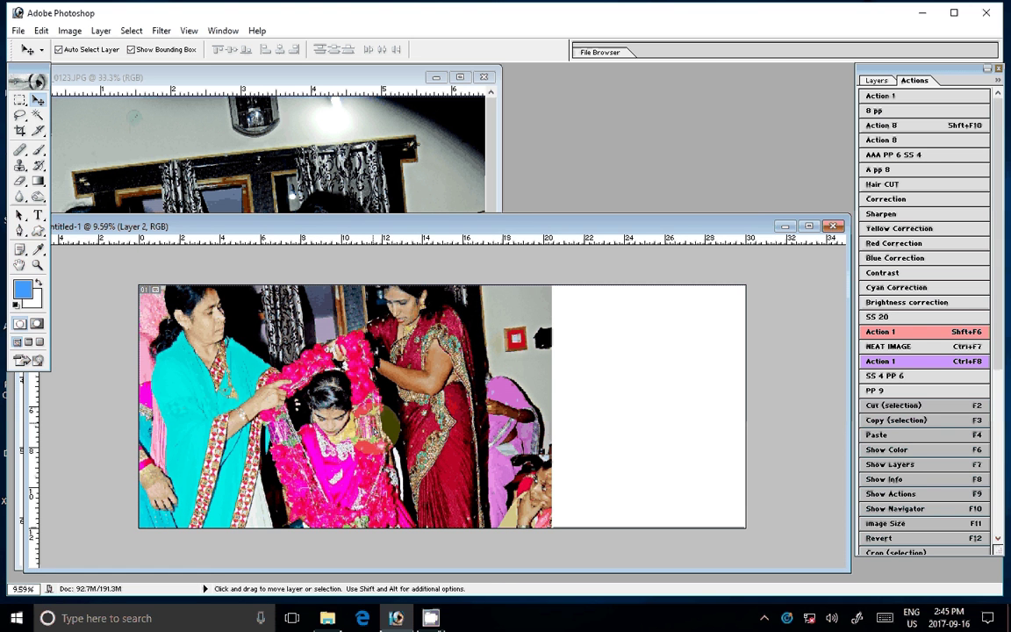
Step: Stretch the left photo wider toward the page middle, then close the original DSC_0123 document
{"action": "key", "text": "ctrl+z"}
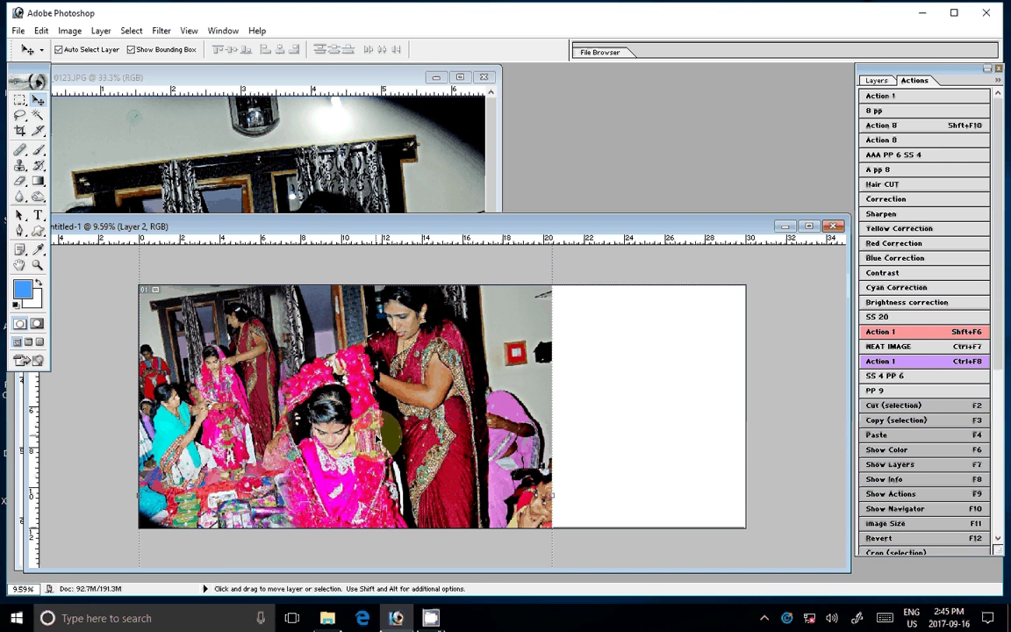
{"action": "key", "text": "ctrl+alt+z"}
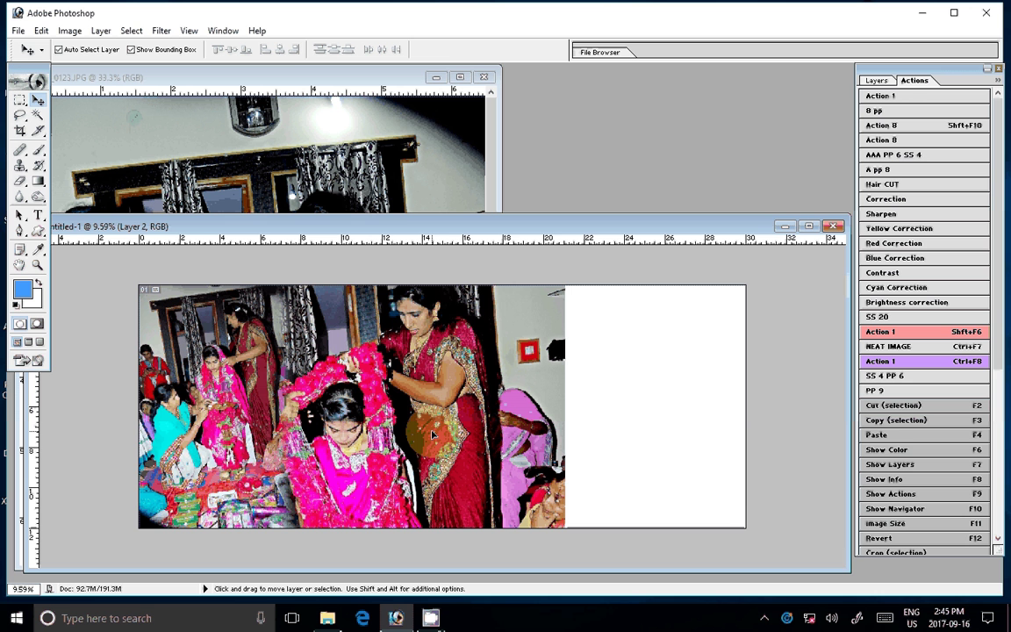
{"action": "key", "text": "ctrl+alt+z"}
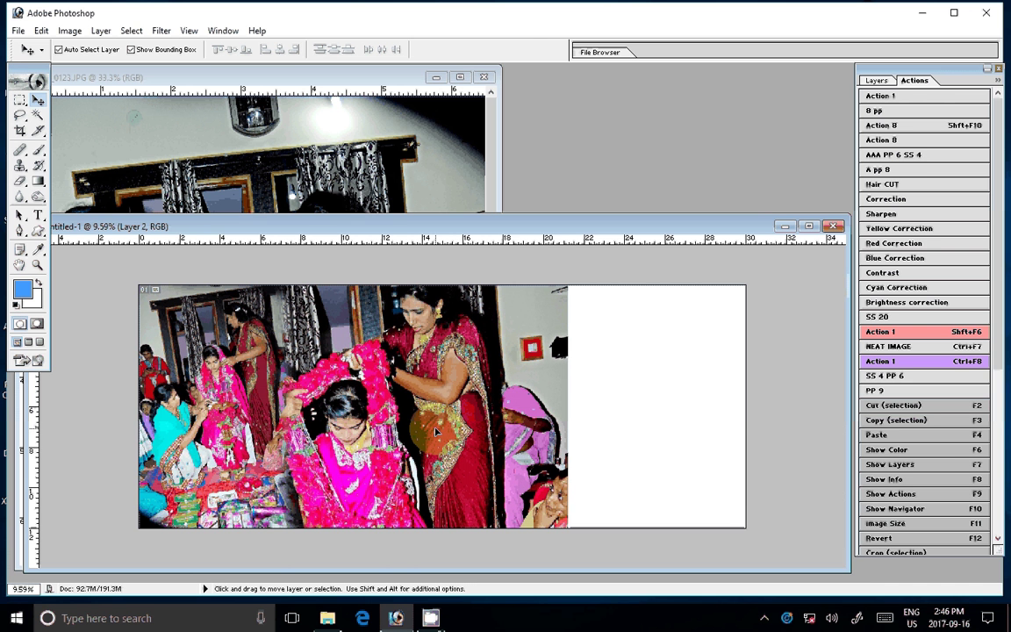
{"action": "key", "text": "ctrl+Tab"}
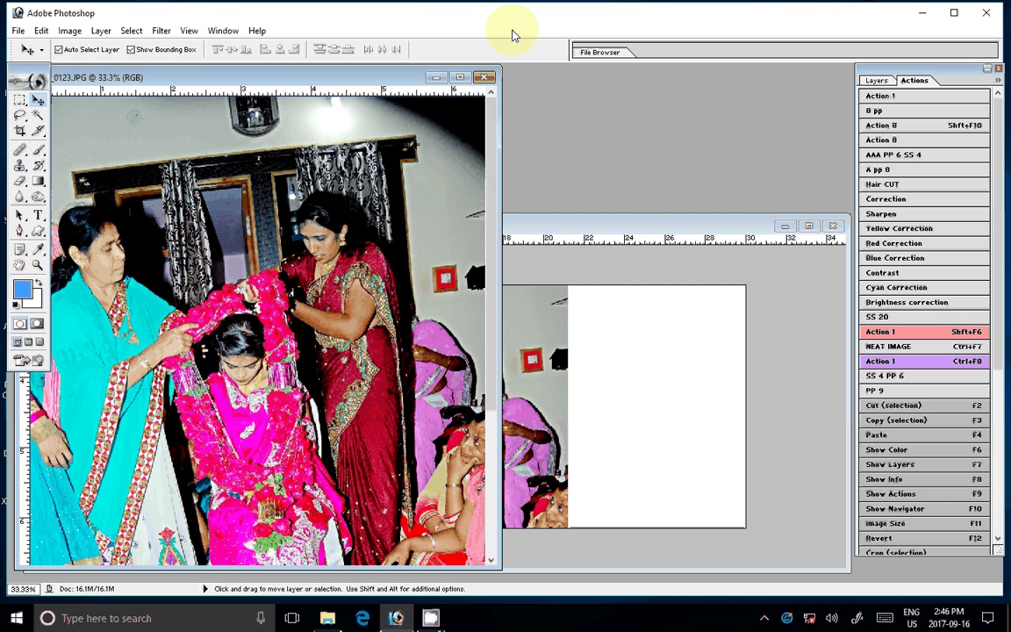
{"action": "key", "text": "ctrl+w"}
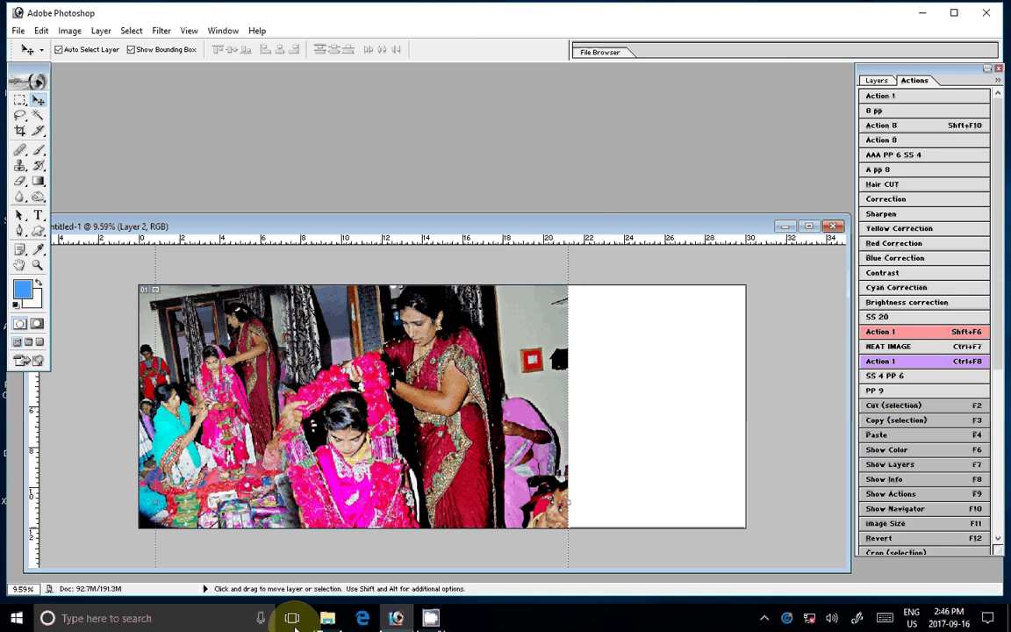
Step: Move DSC_0123–DSC_0126 into the S DII folder and open DSC_0127–DSC_0132 in Photoshop
{"action": "left_click", "coordinate": [327, 618]}
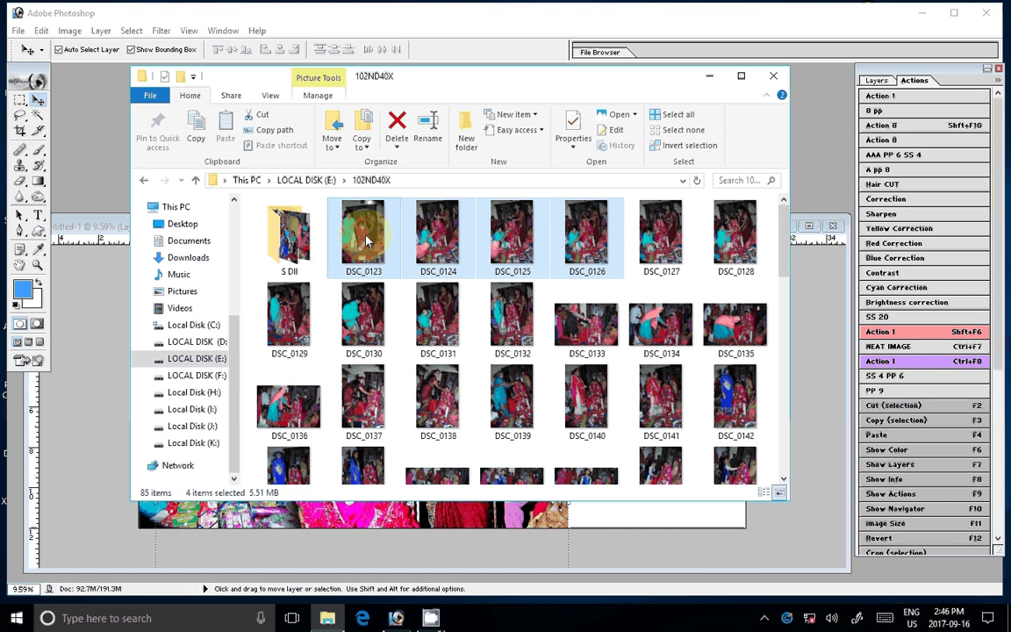
{"action": "left_click_drag", "start_coordinate": [367, 240], "coordinate": [297, 270]}
{"action": "left_click", "coordinate": [382, 248]}
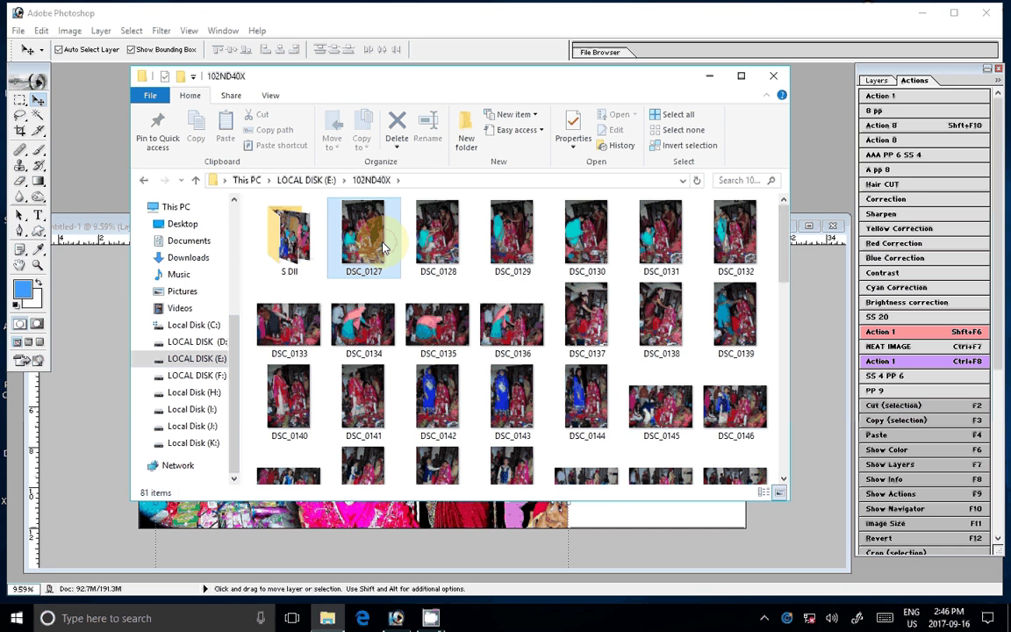
{"action": "left_click", "coordinate": [734, 233], "text": "shift"}
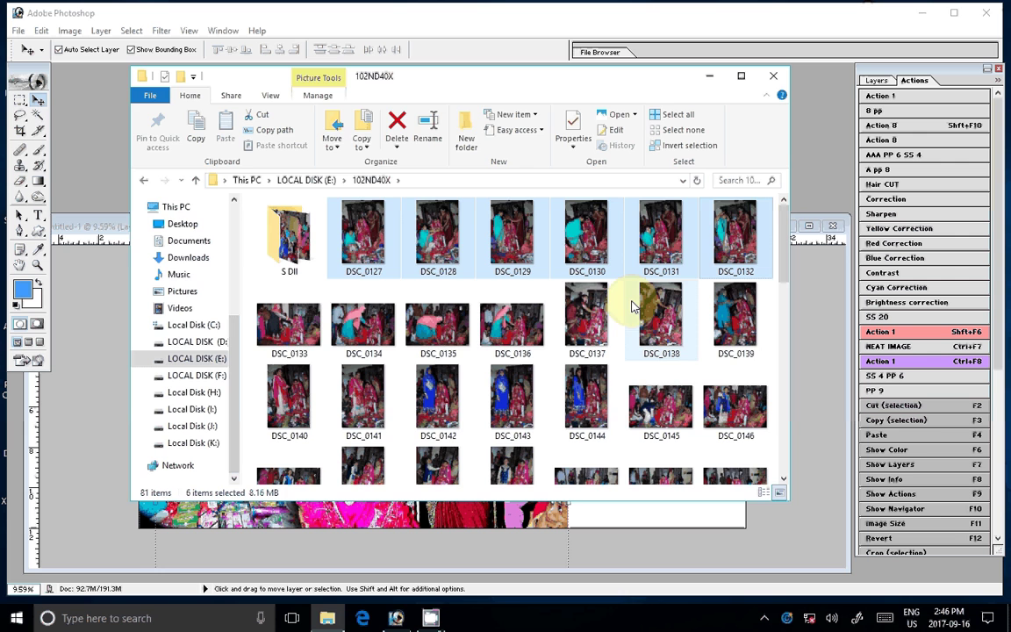
{"action": "left_click", "coordinate": [773, 75]}
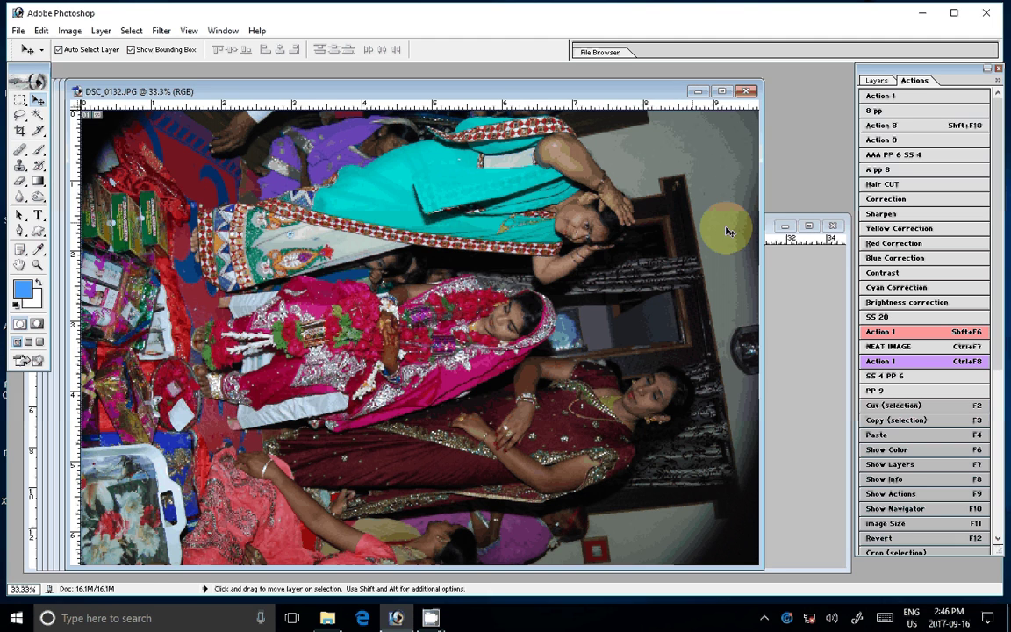
Step: Rotate DSC_0132 and DSC_0131 a quarter turn counter-clockwise to upright
{"action": "left_click", "coordinate": [69, 29]}
{"action": "mouse_move", "coordinate": [51, 169]}
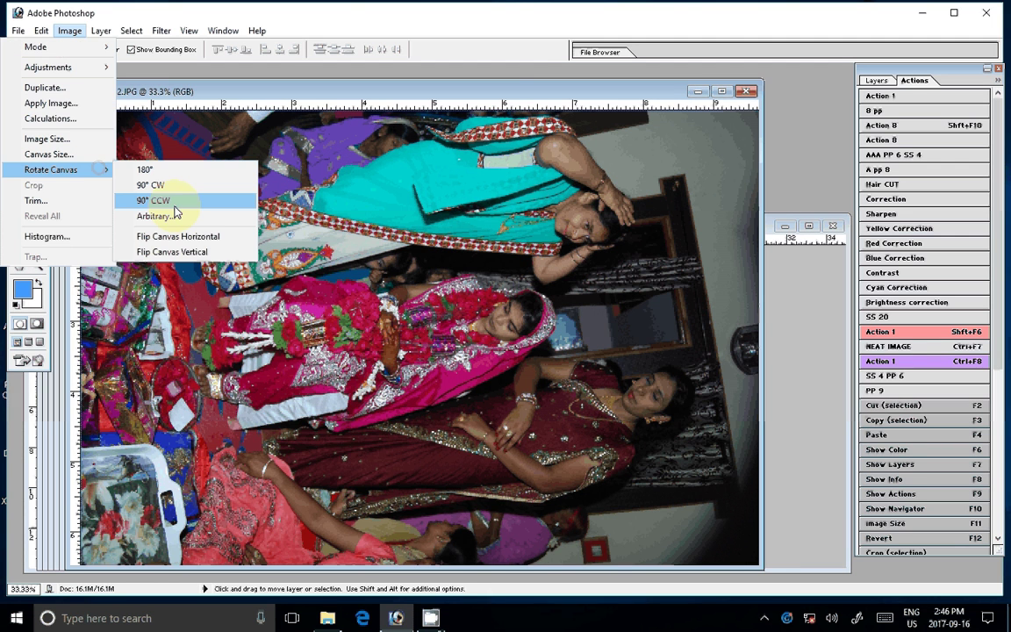
{"action": "left_click", "coordinate": [173, 202]}
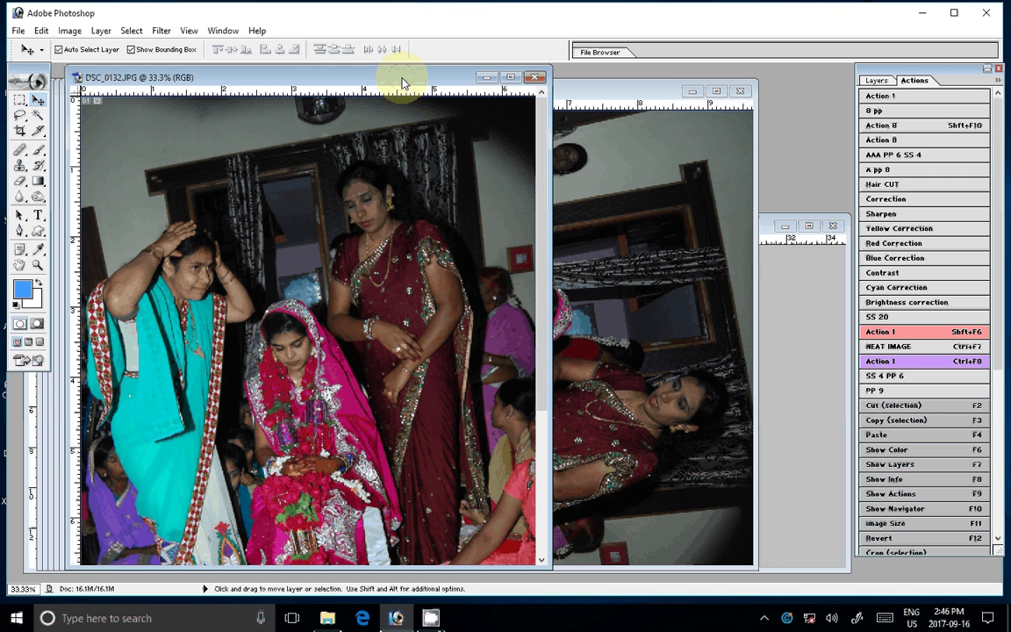
{"action": "key", "text": "ctrl+Tab"}
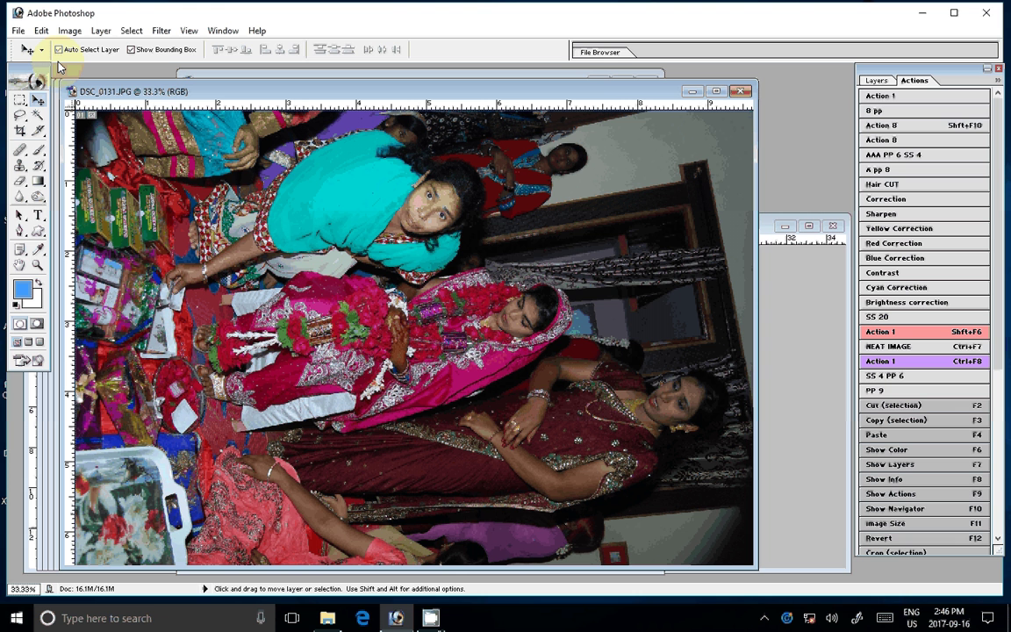
{"action": "left_click", "coordinate": [179, 183]}
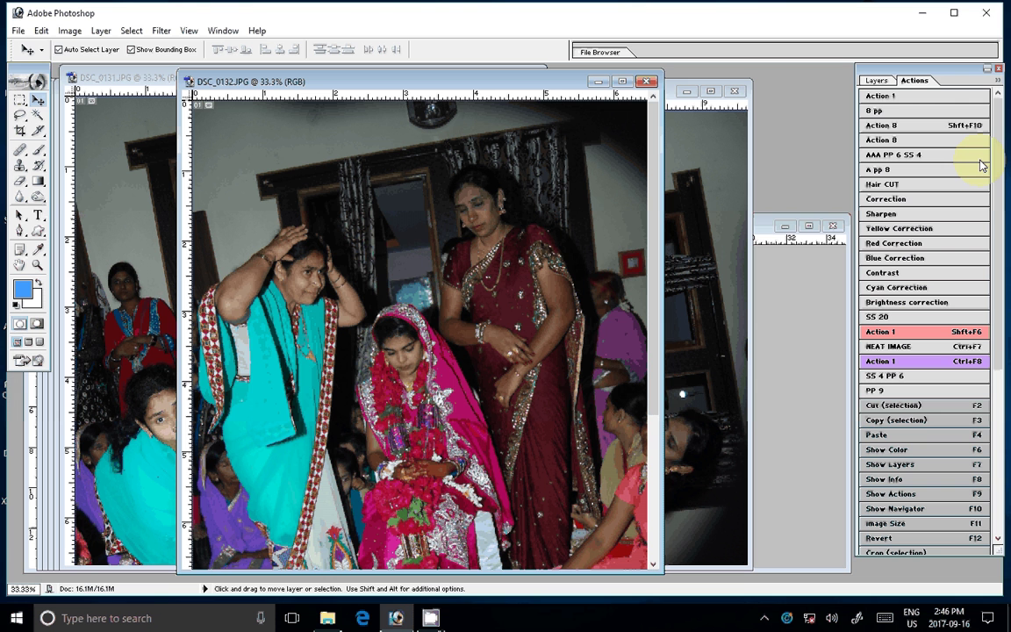
Step: Brighten DSC_0132 and resize it to 4 inches wide with constrained proportions
{"action": "left_click", "coordinate": [981, 165]}
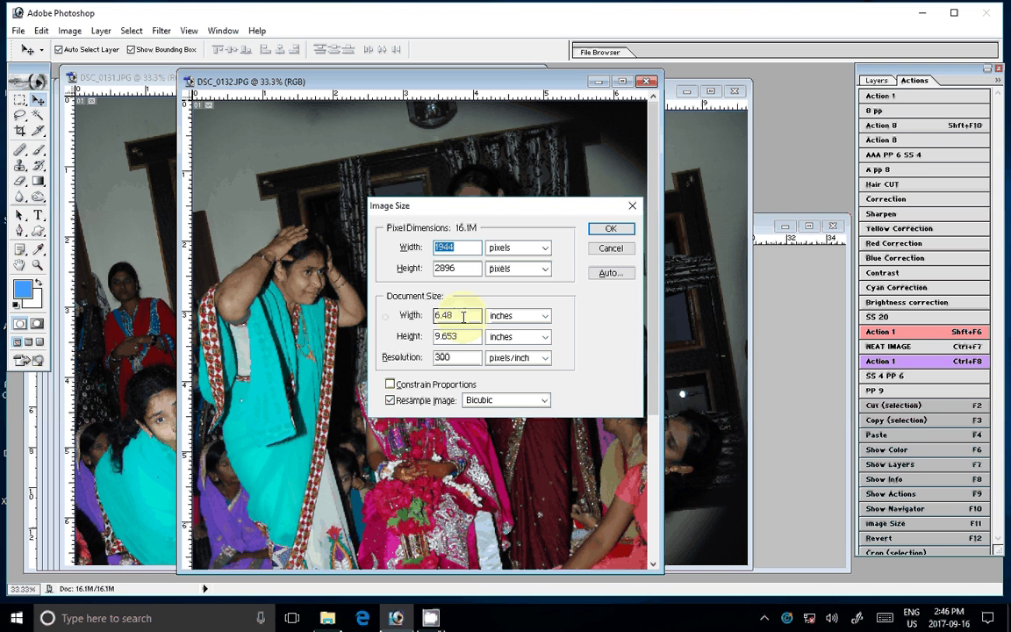
{"action": "double_click", "coordinate": [463, 317]}
{"action": "type", "text": "4"}
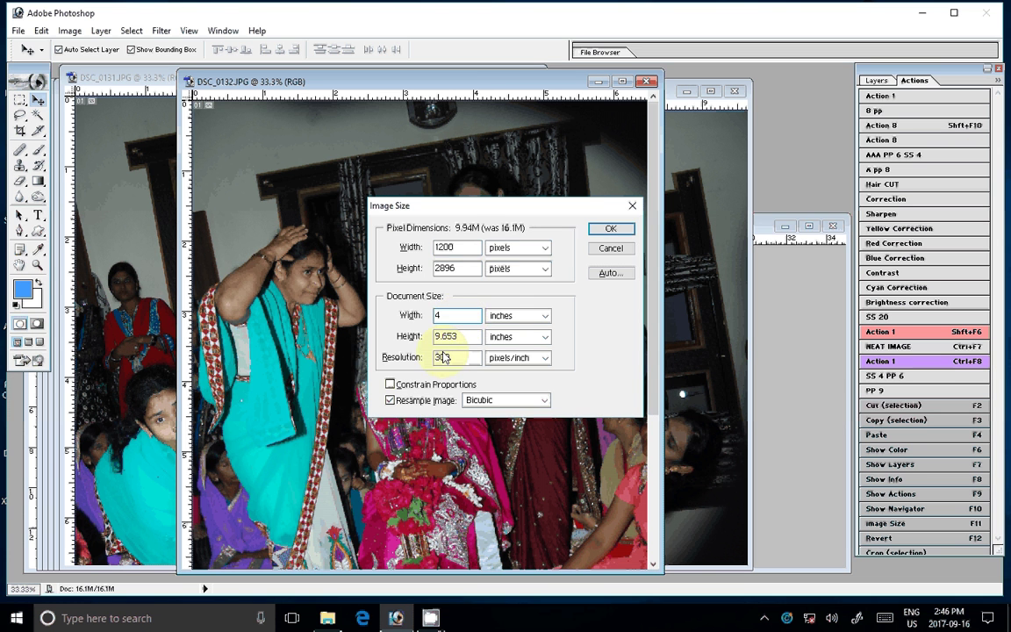
{"action": "left_click", "coordinate": [390, 385]}
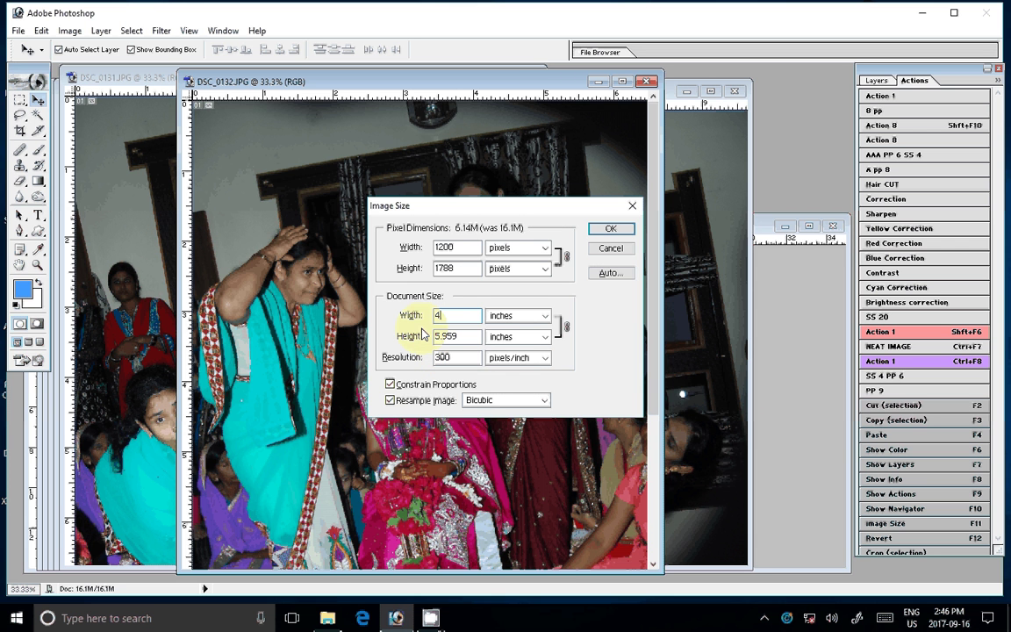
{"action": "key", "text": "Return"}
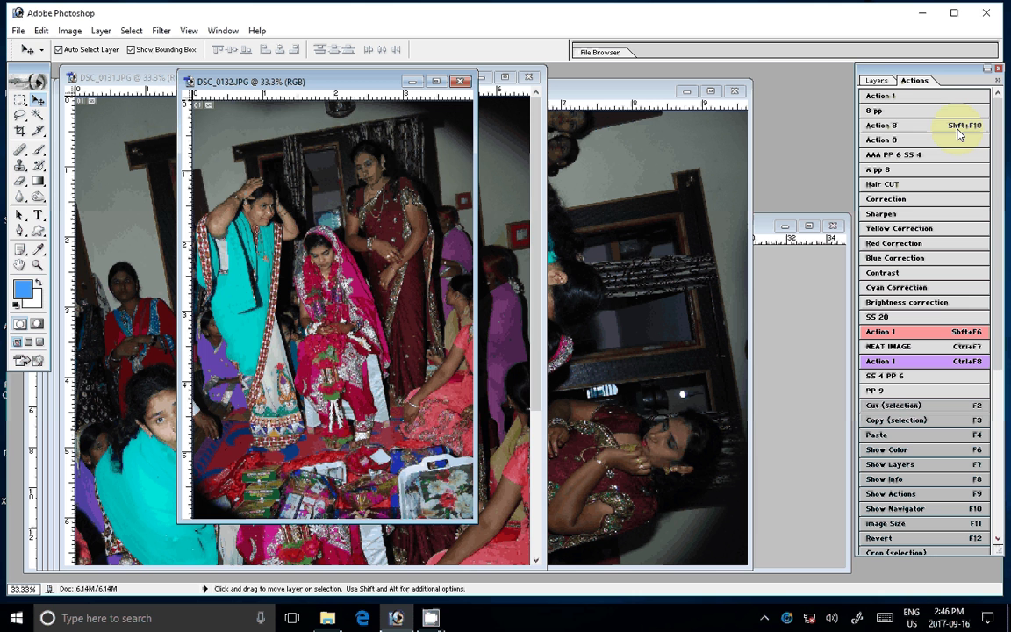
{"action": "left_click", "coordinate": [957, 132]}
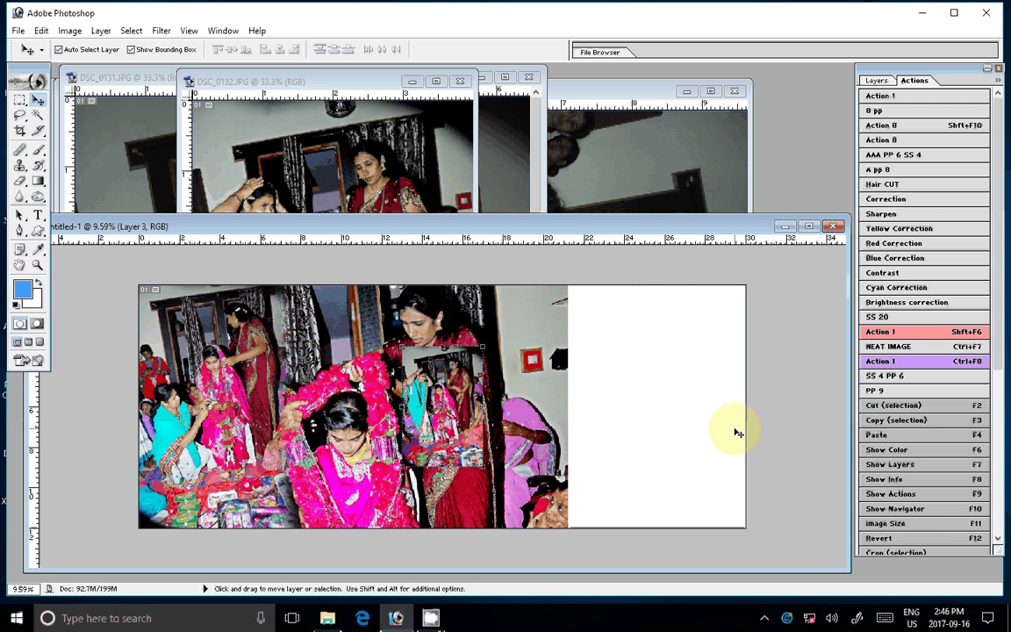
Step: Place a copy of DSC_0132 on the album page's right side
{"action": "key", "text": "ctrl+Tab"}
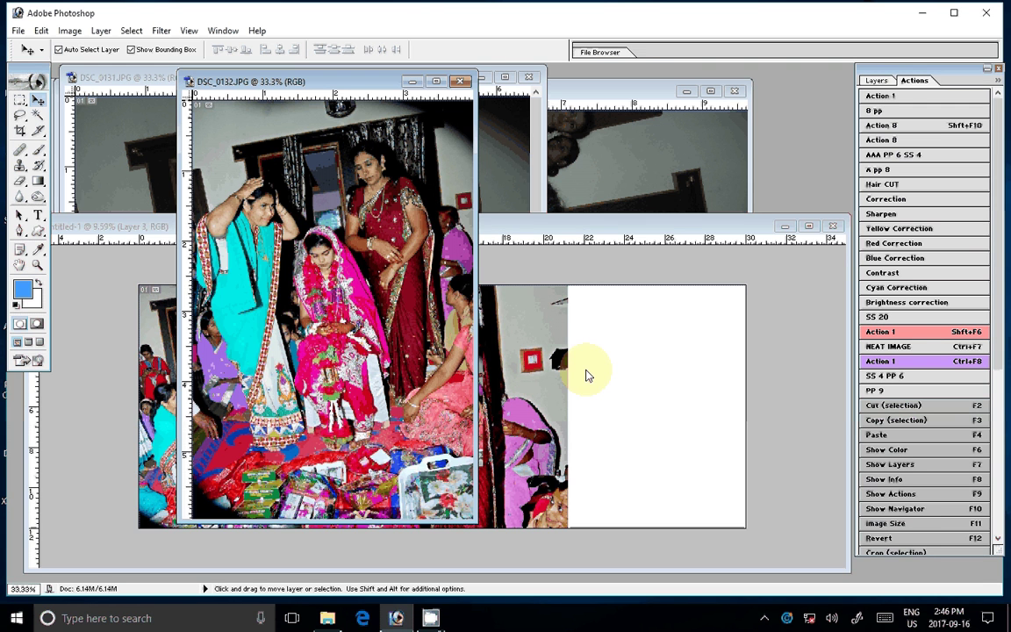
{"action": "key", "text": "ctrl+F8"}
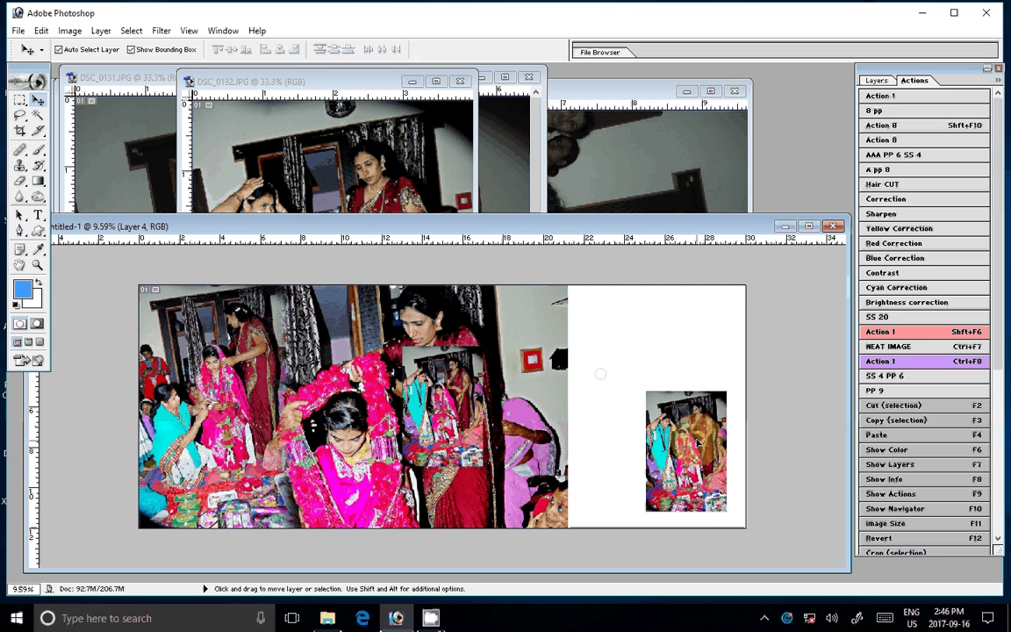
{"action": "left_click", "coordinate": [474, 88]}
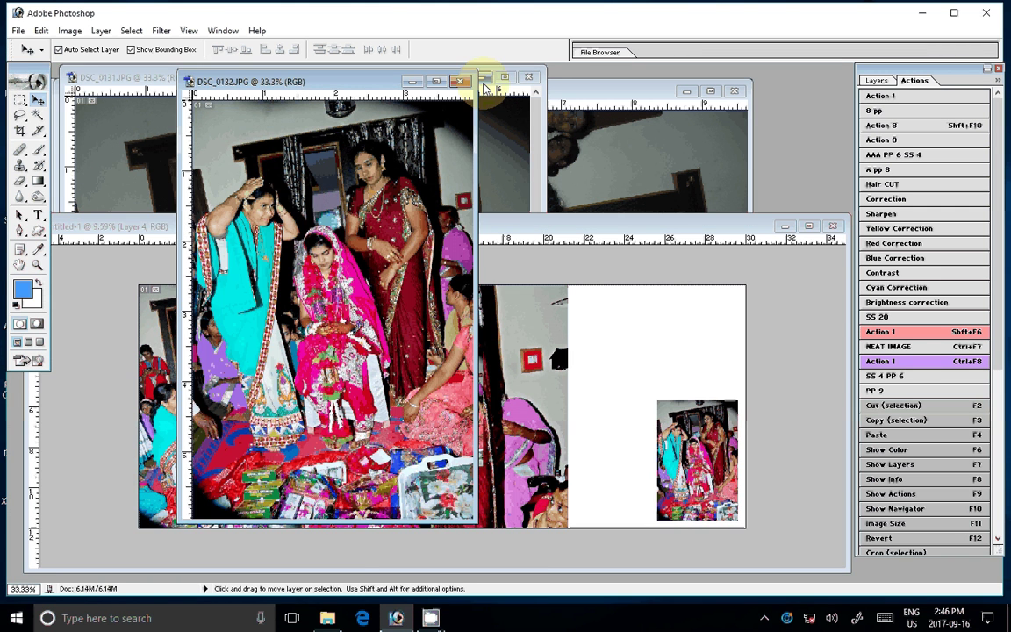
{"action": "left_click", "coordinate": [486, 88]}
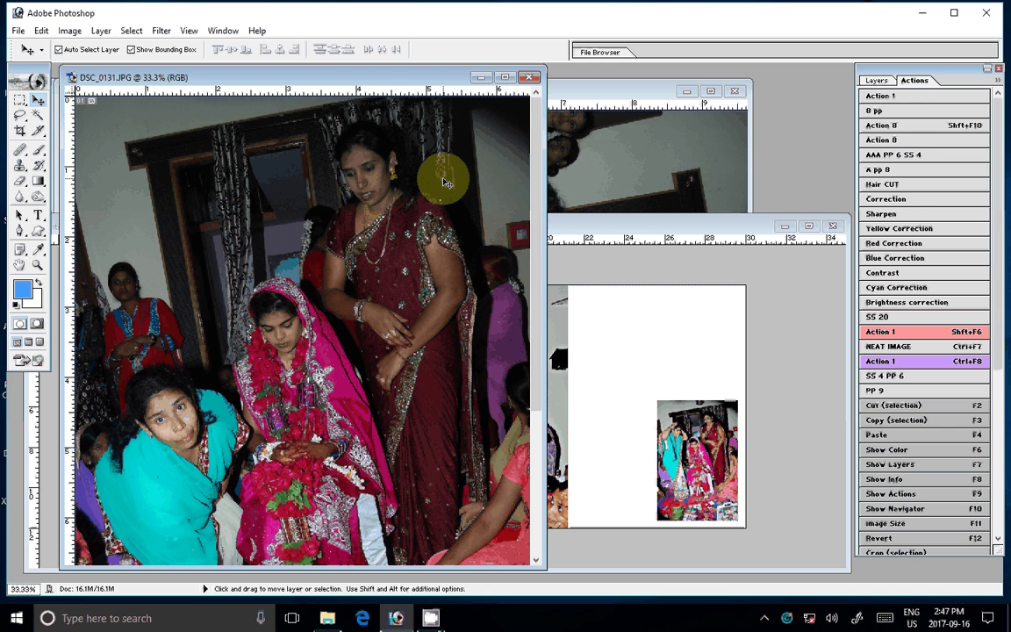
Step: Run the colour correction on DSC_0131 and brighten it further
{"action": "scroll", "coordinate": [445, 182], "scroll_direction": "down", "scroll_amount": 3}
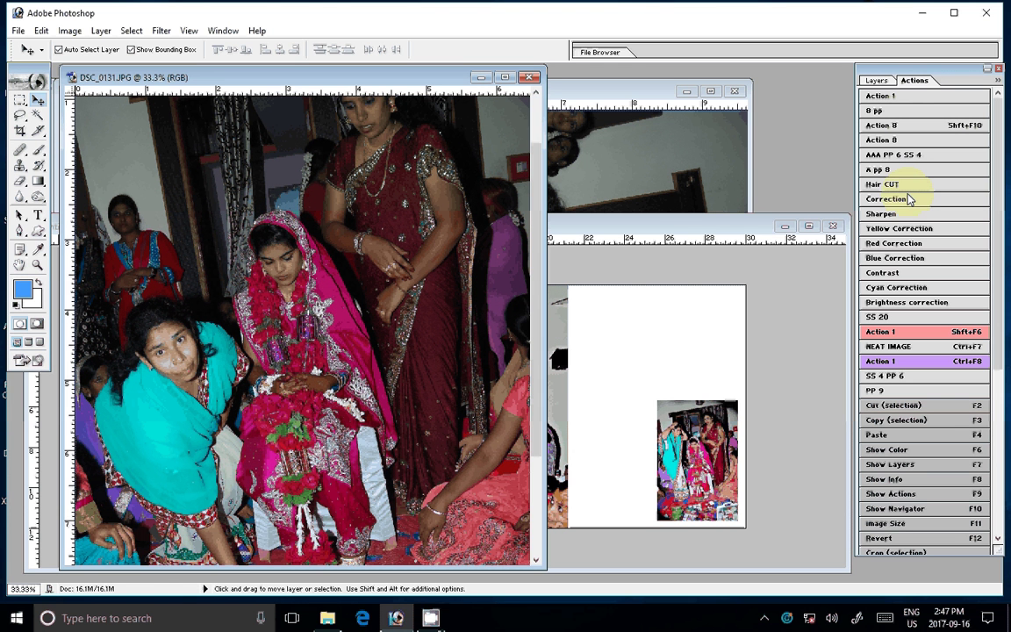
{"action": "left_click", "coordinate": [910, 200]}
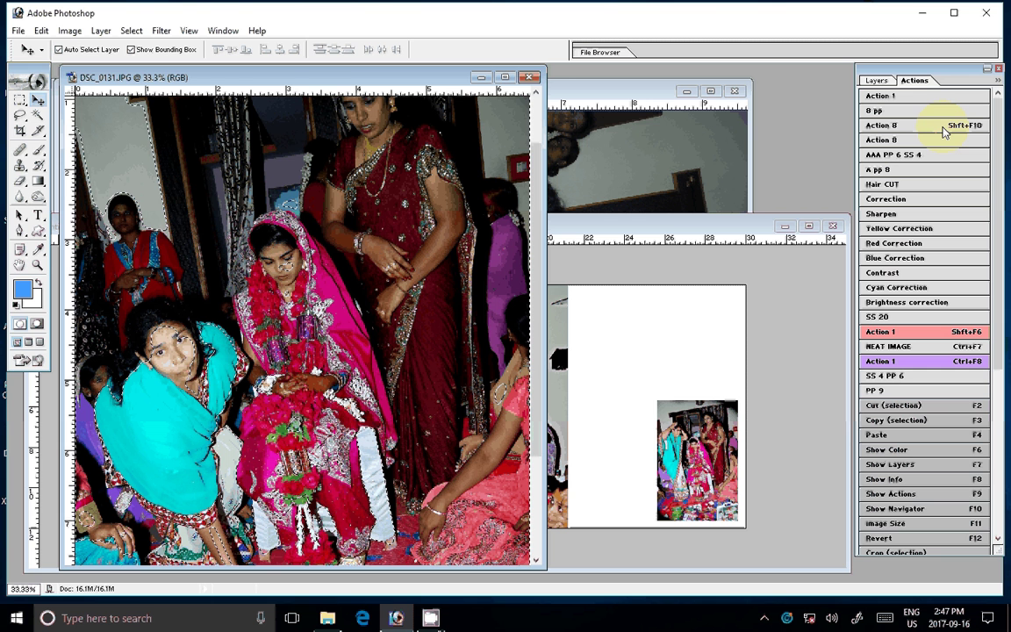
{"action": "left_click", "coordinate": [943, 132]}
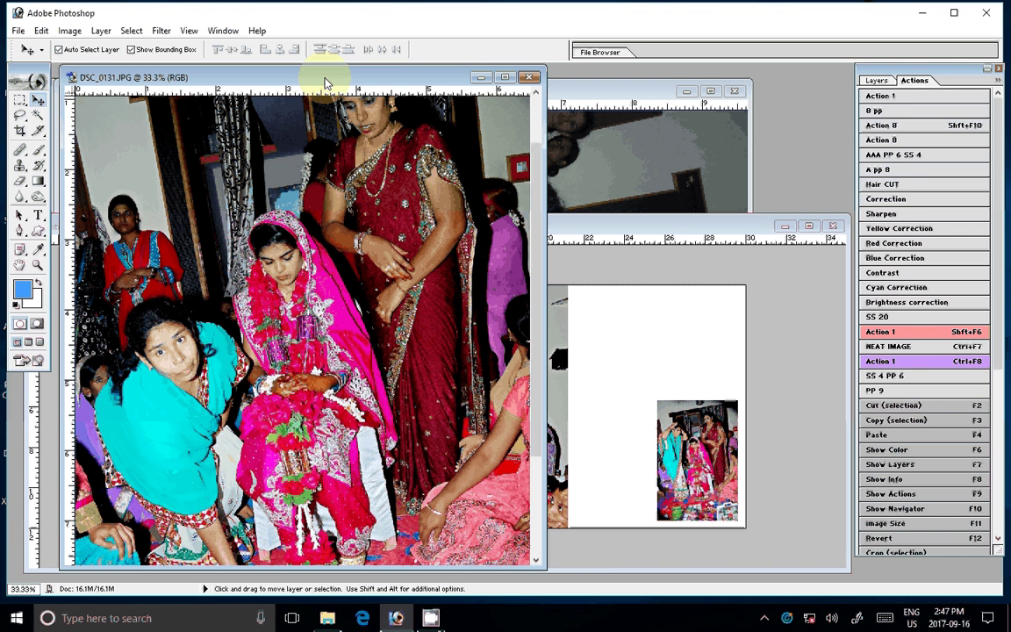
Step: Shrink DSC_0131 via Image Size and drag it into the album page's lower right as Layer 5
{"action": "left_click", "coordinate": [70, 30]}
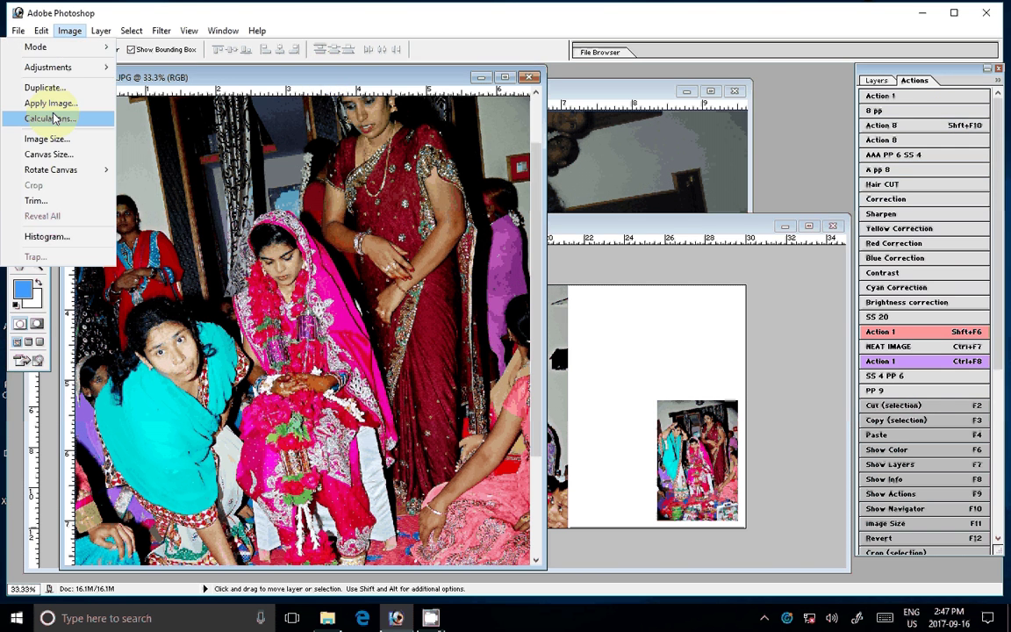
{"action": "left_click", "coordinate": [46, 138]}
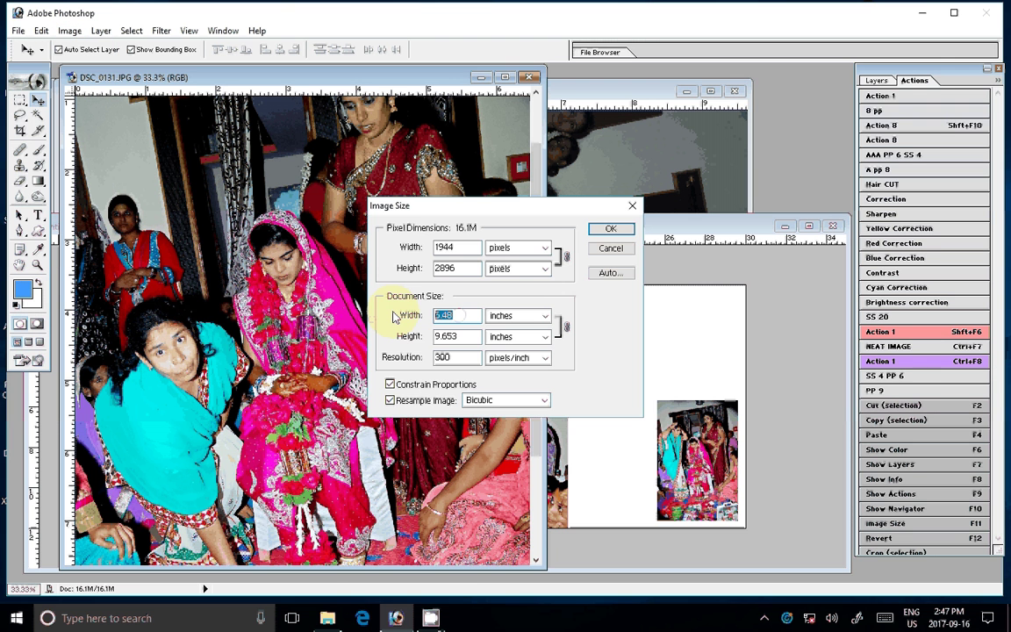
{"action": "key", "text": "Return"}
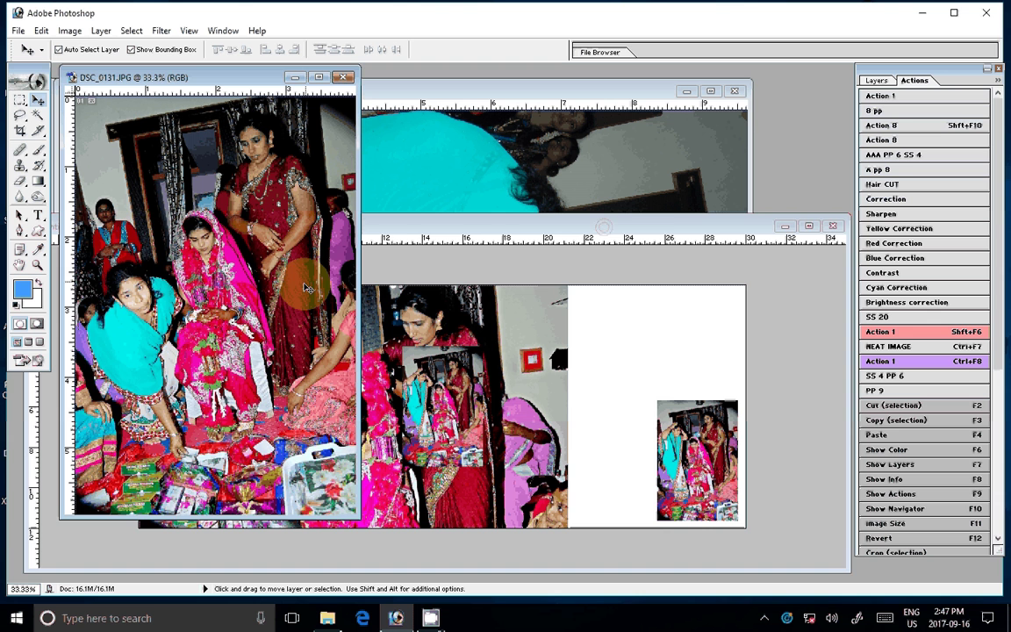
{"action": "left_click_drag", "start_coordinate": [306, 287], "coordinate": [624, 433]}
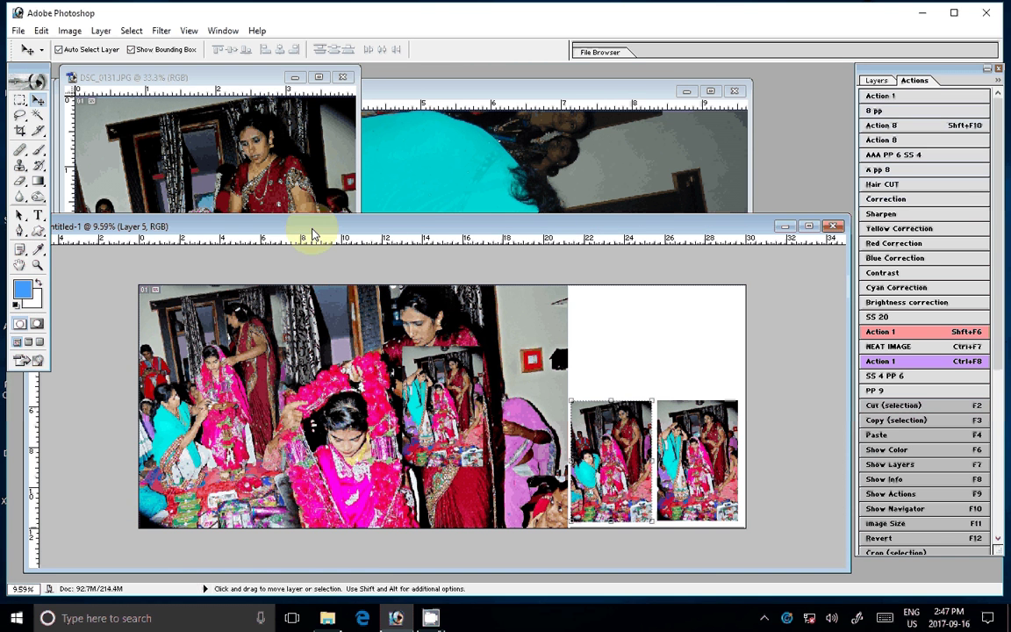
{"action": "left_click", "coordinate": [462, 189]}
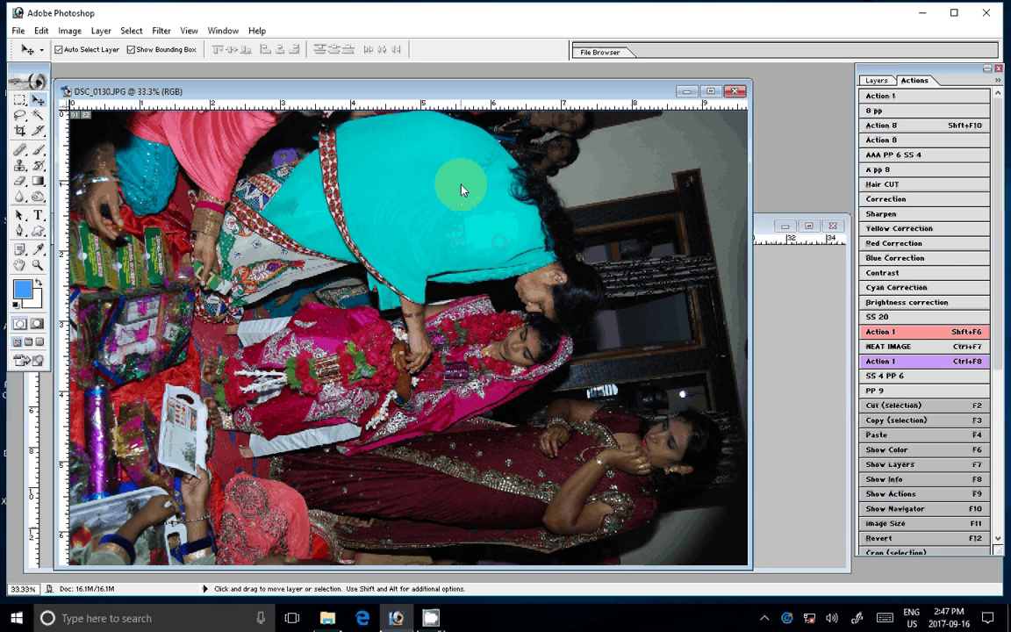
Step: Rotate DSC_0130 90° clockwise, run the Correction action, and confirm a feathered marquee selection
{"action": "left_click", "coordinate": [70, 30]}
{"action": "left_click", "coordinate": [160, 199]}
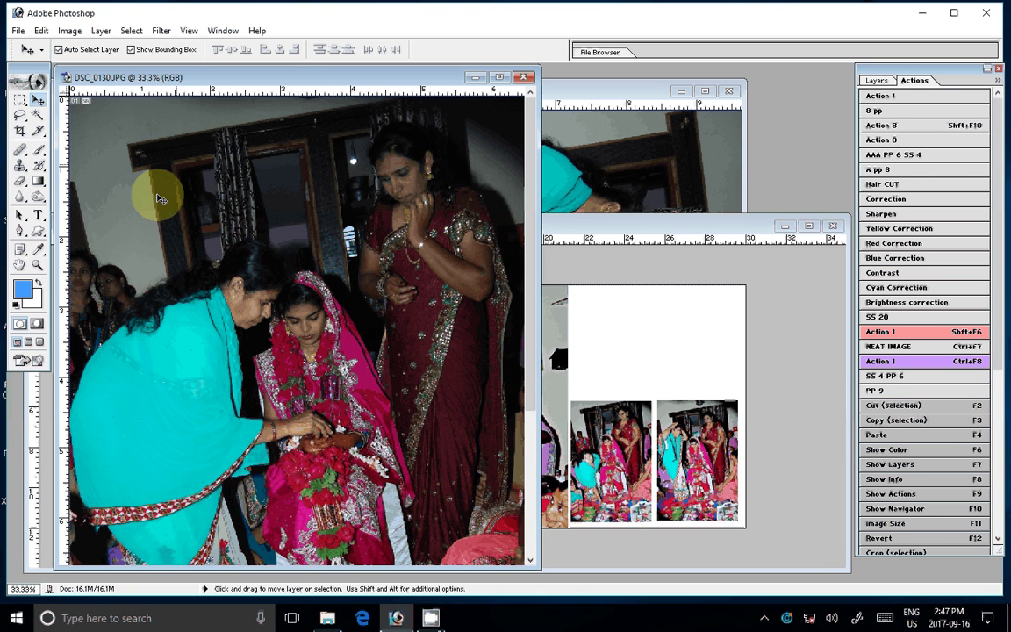
{"action": "left_click", "coordinate": [908, 201]}
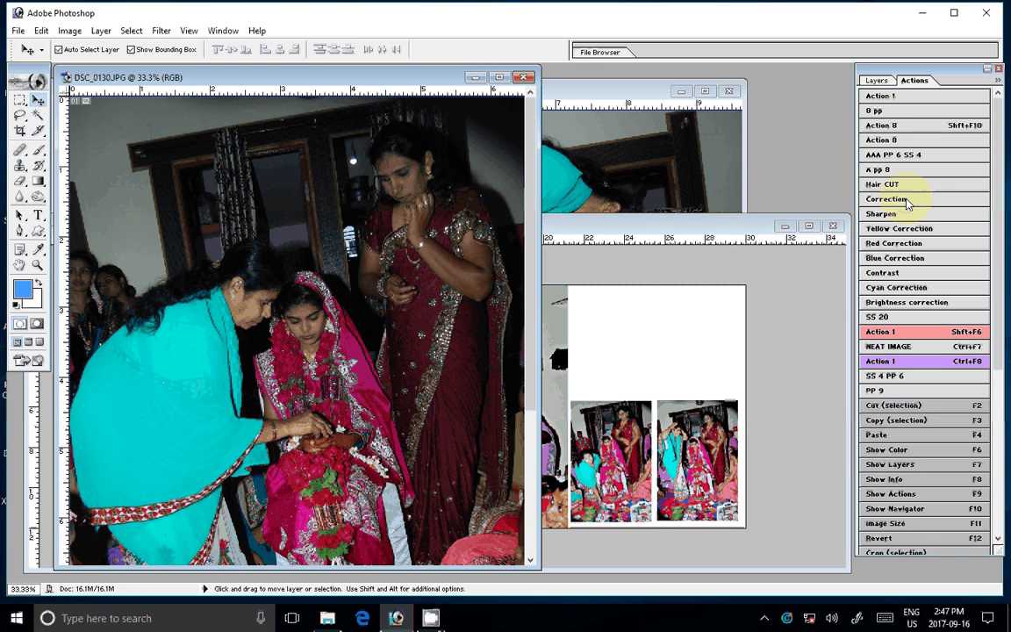
{"action": "left_click", "coordinate": [284, 284]}
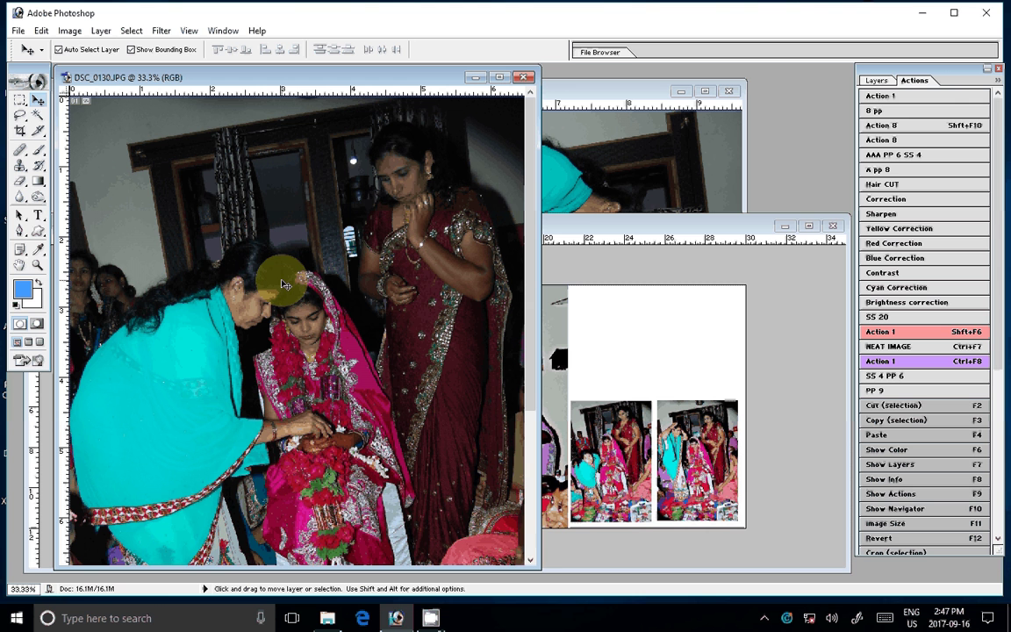
{"action": "left_click", "coordinate": [922, 147]}
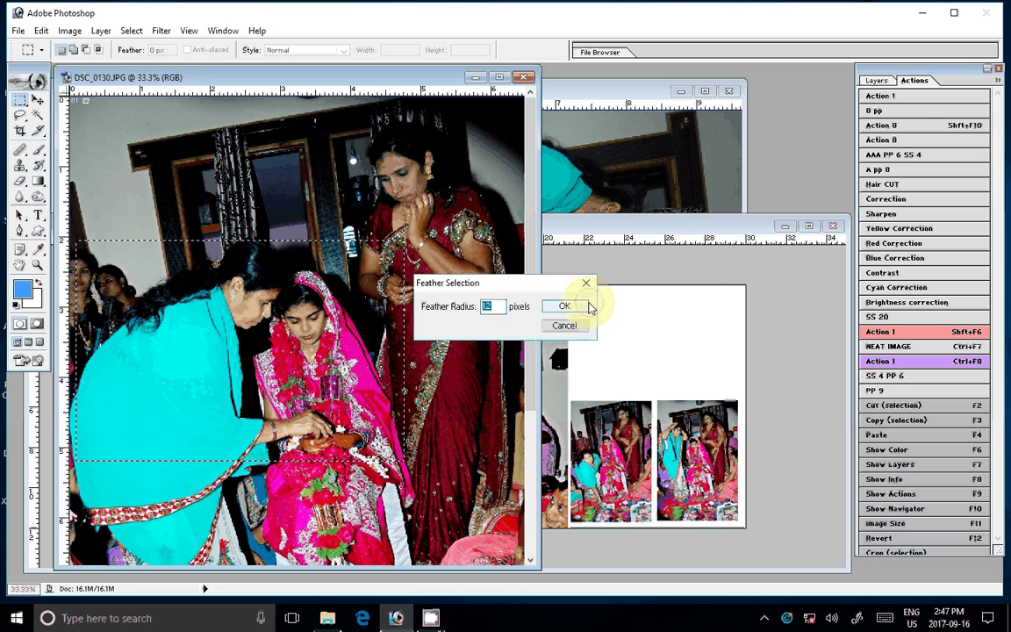
{"action": "left_click", "coordinate": [585, 306]}
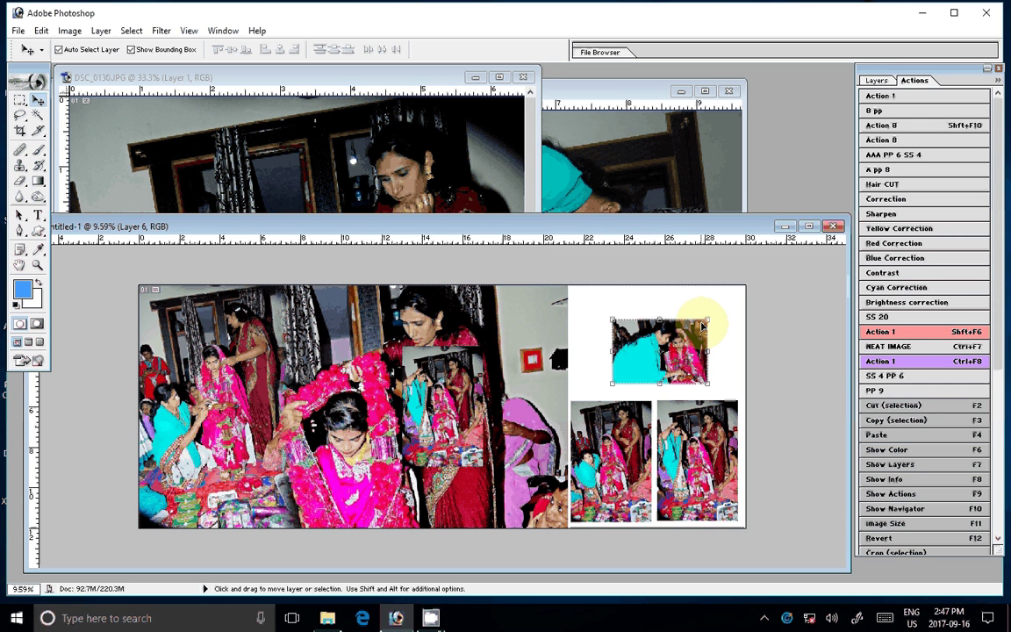
Step: Scale the pasted DSC_0130 layer to fill the top-right slot of the album page
{"action": "left_click_drag", "start_coordinate": [702, 326], "coordinate": [727, 292]}
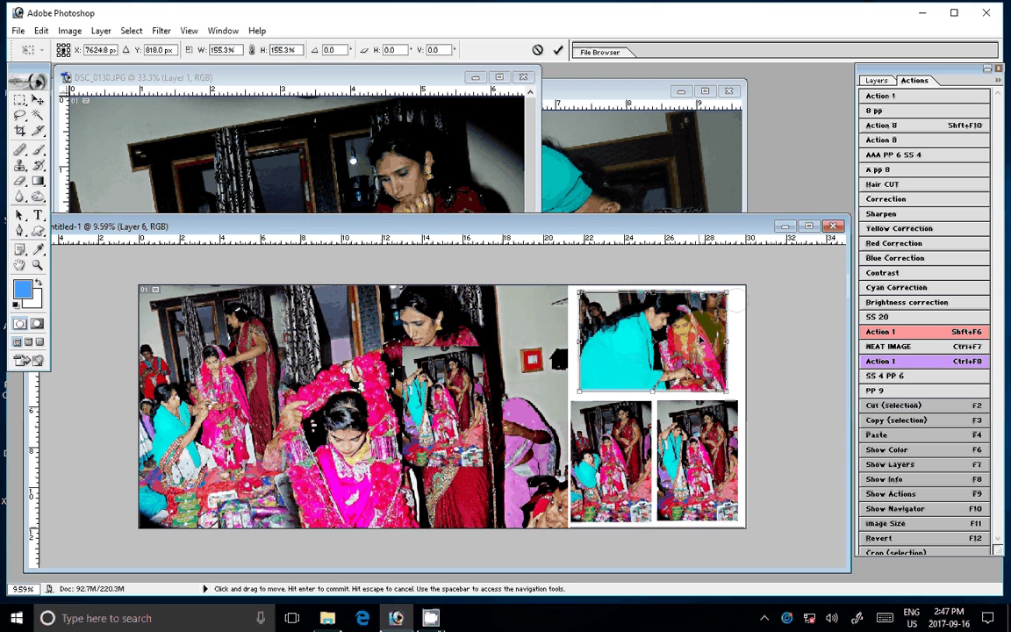
{"action": "left_click_drag", "start_coordinate": [700, 339], "coordinate": [702, 343]}
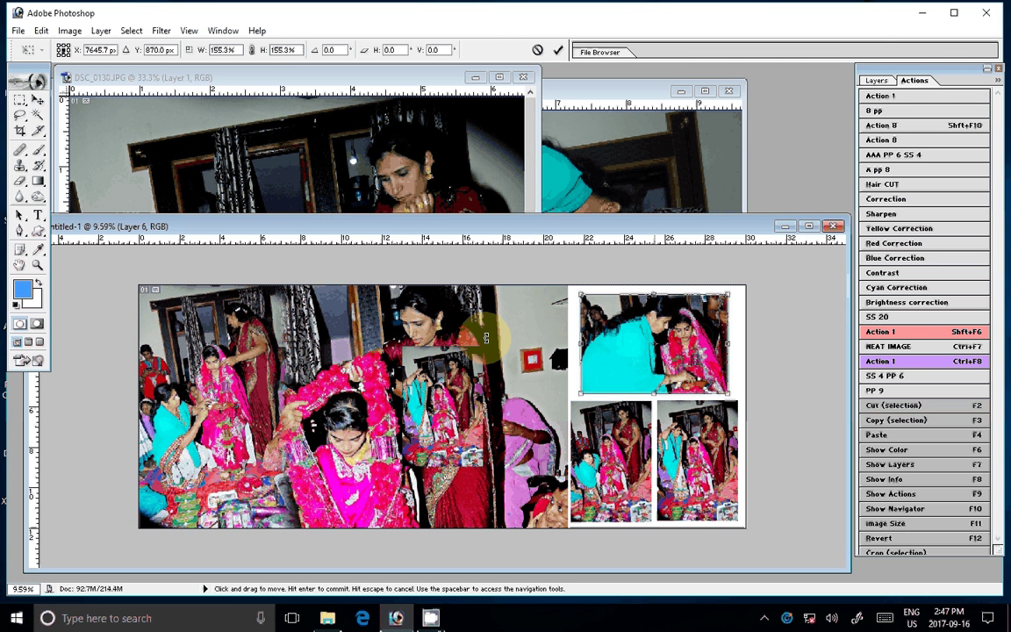
{"action": "key", "text": "Return"}
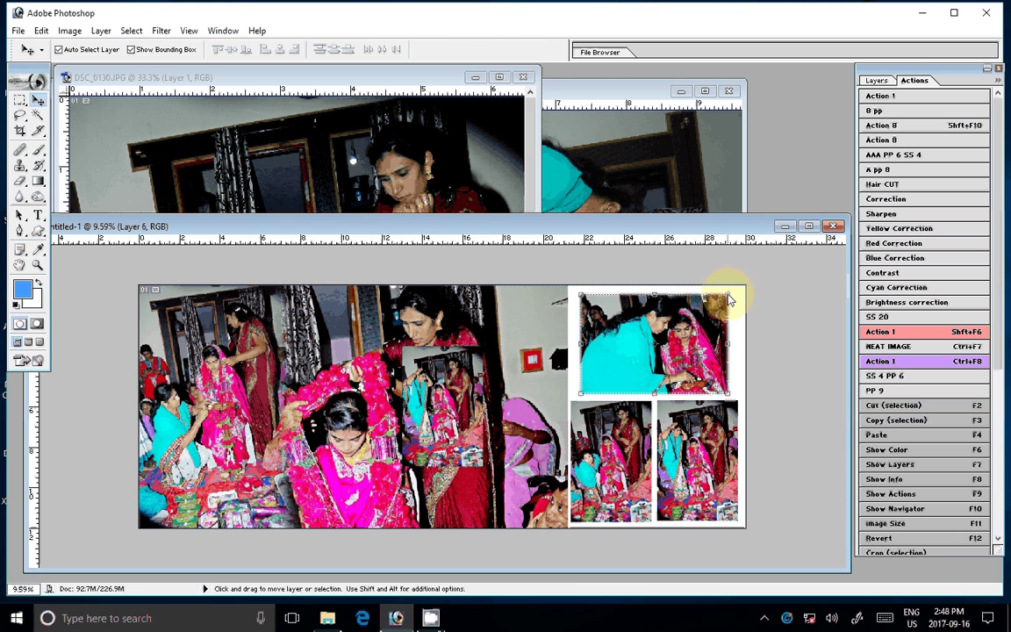
{"action": "left_click_drag", "start_coordinate": [726, 295], "coordinate": [736, 291]}
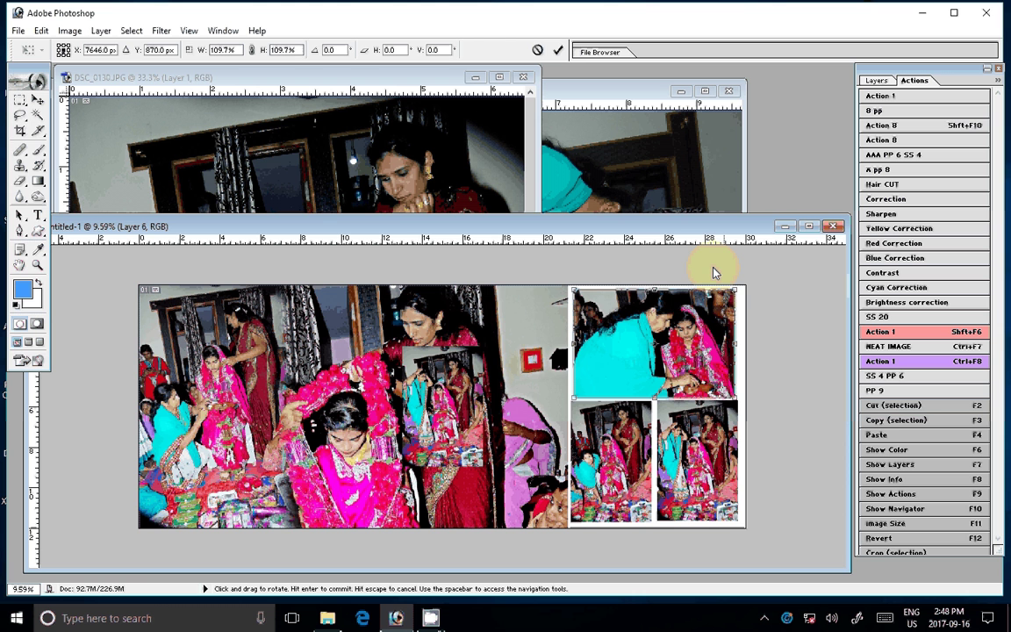
{"action": "left_click_drag", "start_coordinate": [734, 290], "coordinate": [736, 297]}
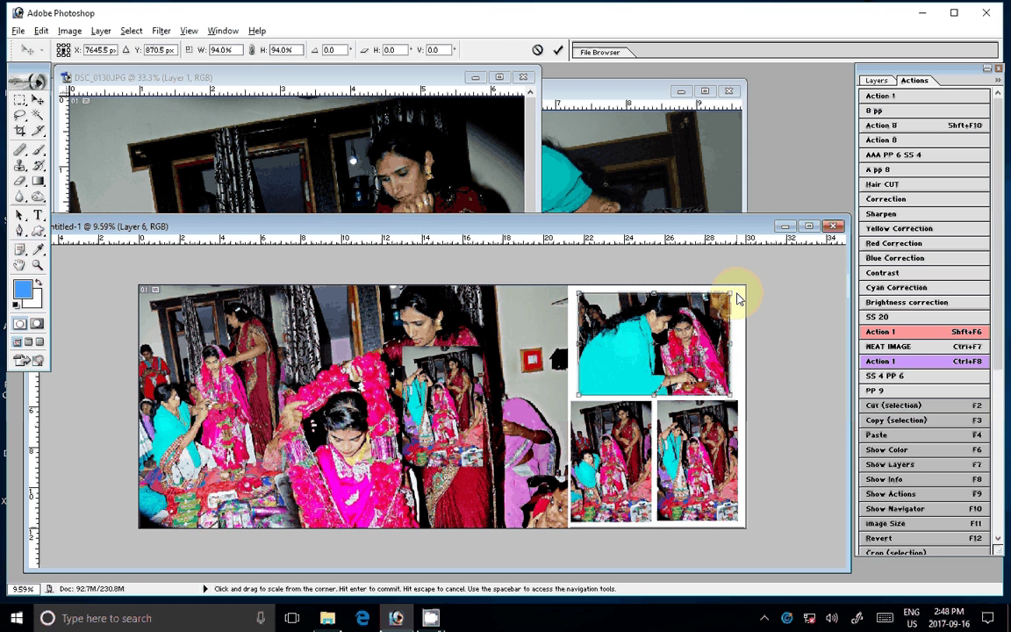
{"action": "key", "text": "Return"}
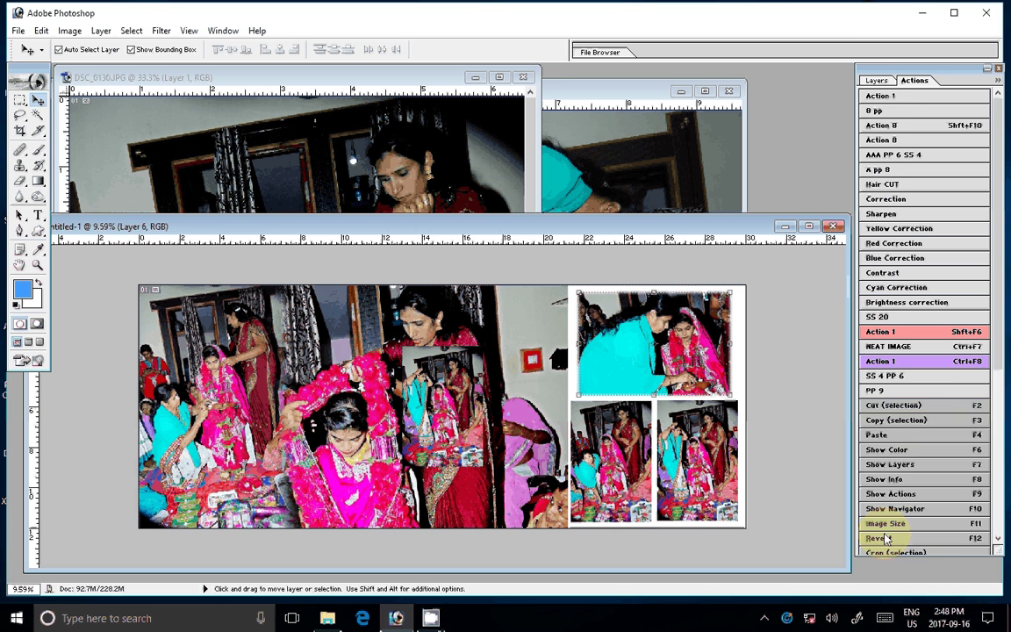
Step: Merge Layers 6, 5 and 4 into a single Layer 4
{"action": "left_click", "coordinate": [873, 79]}
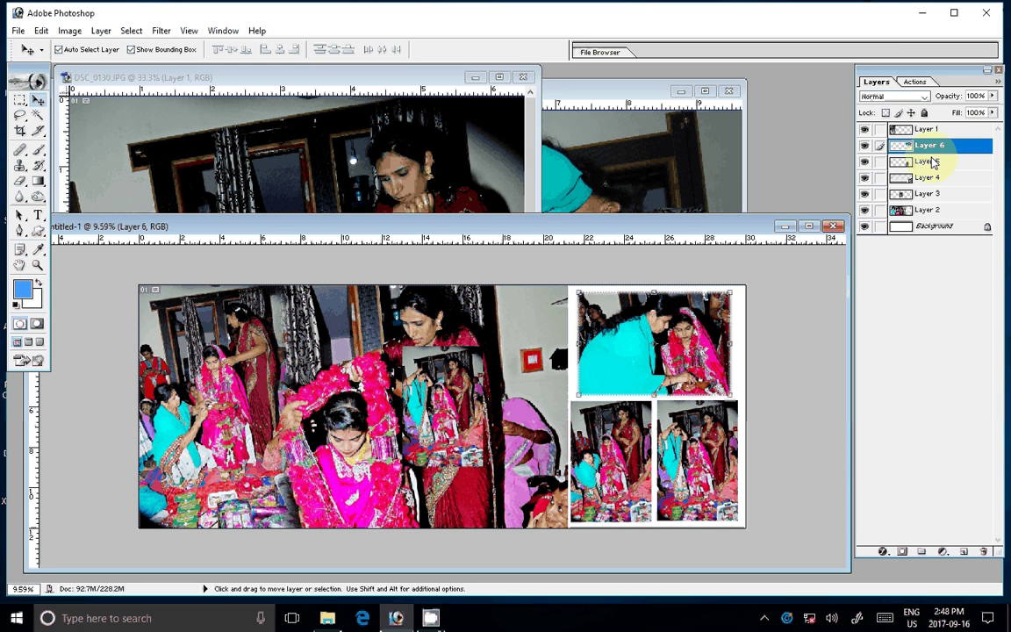
{"action": "key", "text": "ctrl+e"}
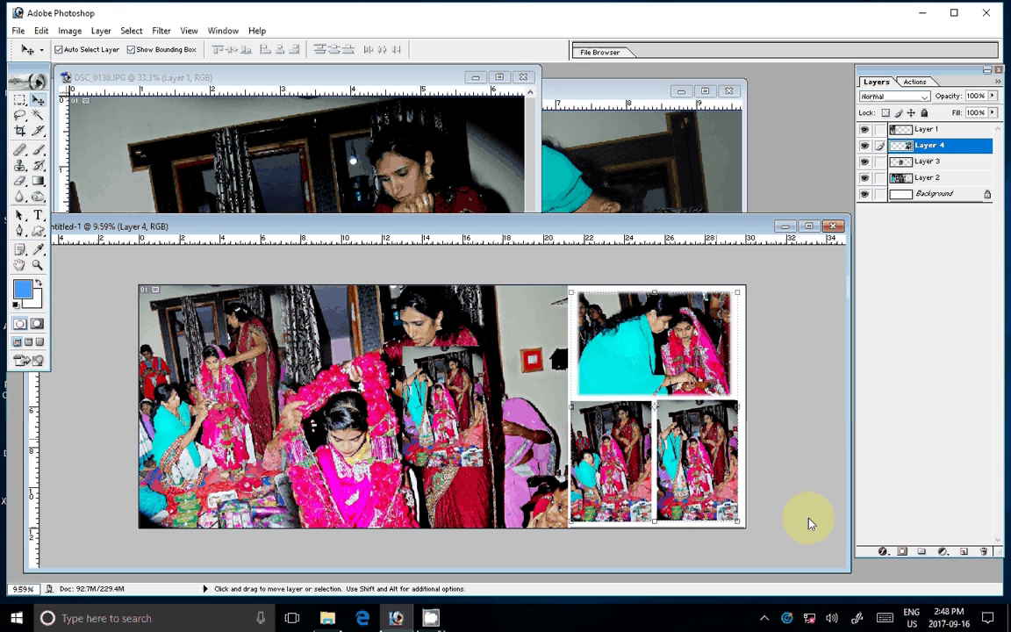
{"action": "left_click", "coordinate": [882, 551]}
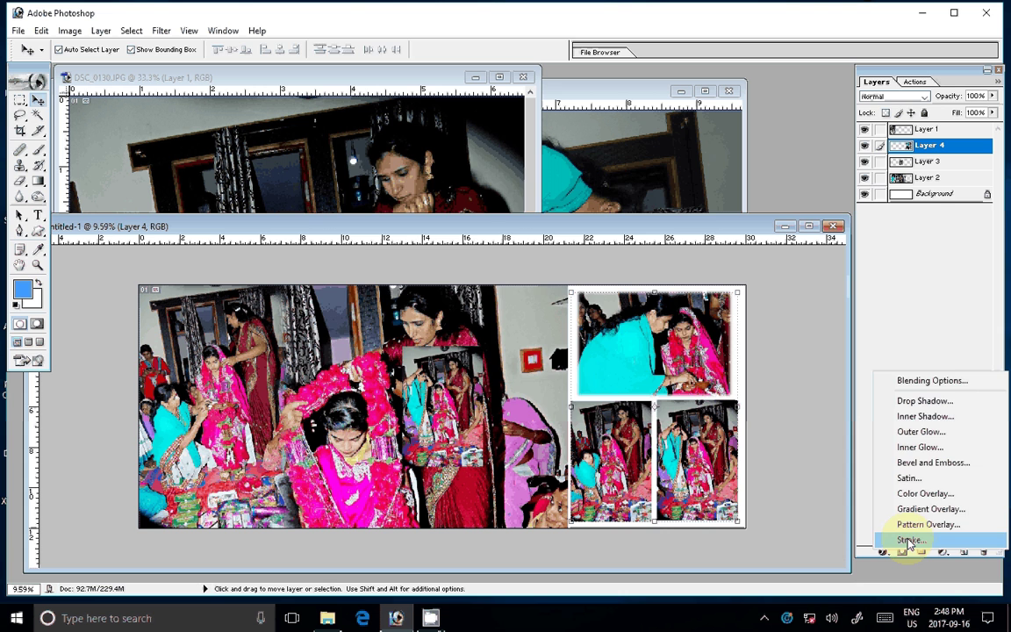
Step: Add a bright green (06FF00) Stroke layer style to merged Layer 4
{"action": "left_click", "coordinate": [910, 540]}
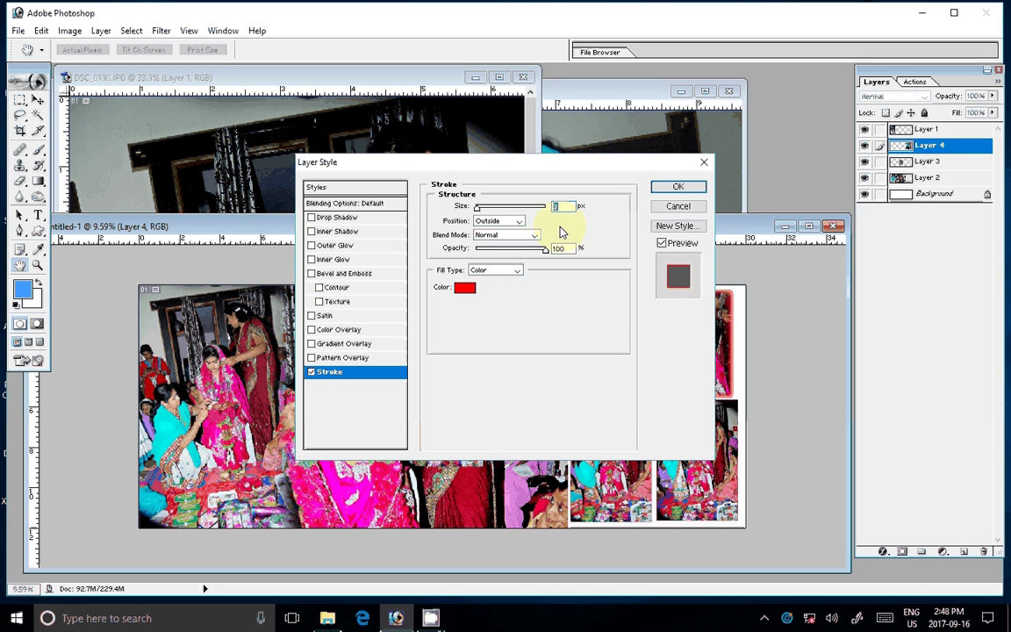
{"action": "left_click", "coordinate": [464, 287]}
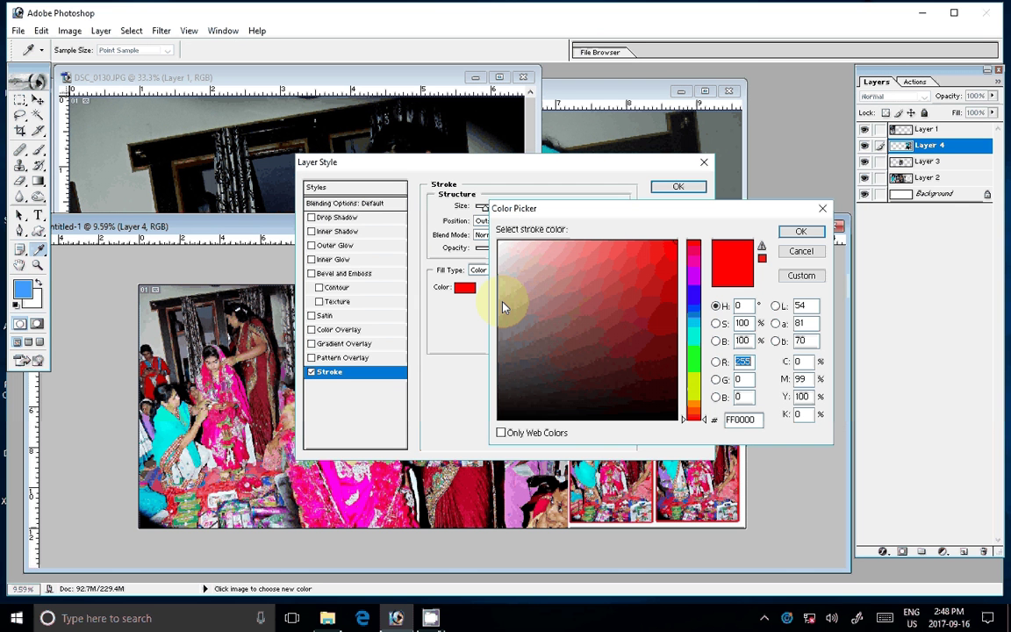
{"action": "left_click", "coordinate": [693, 359]}
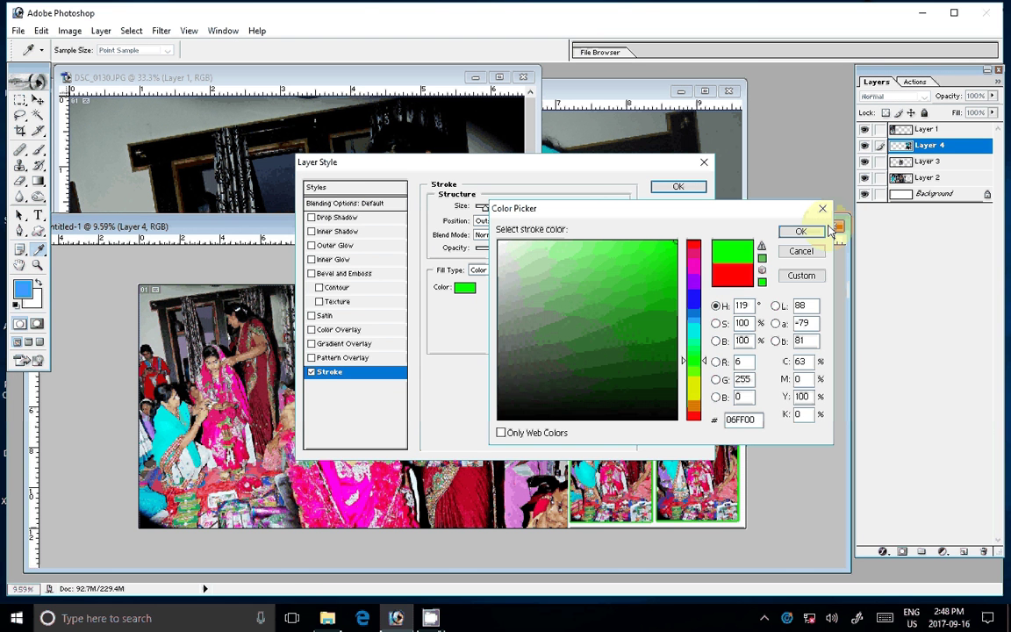
{"action": "left_click", "coordinate": [800, 231]}
{"action": "key", "text": "Return"}
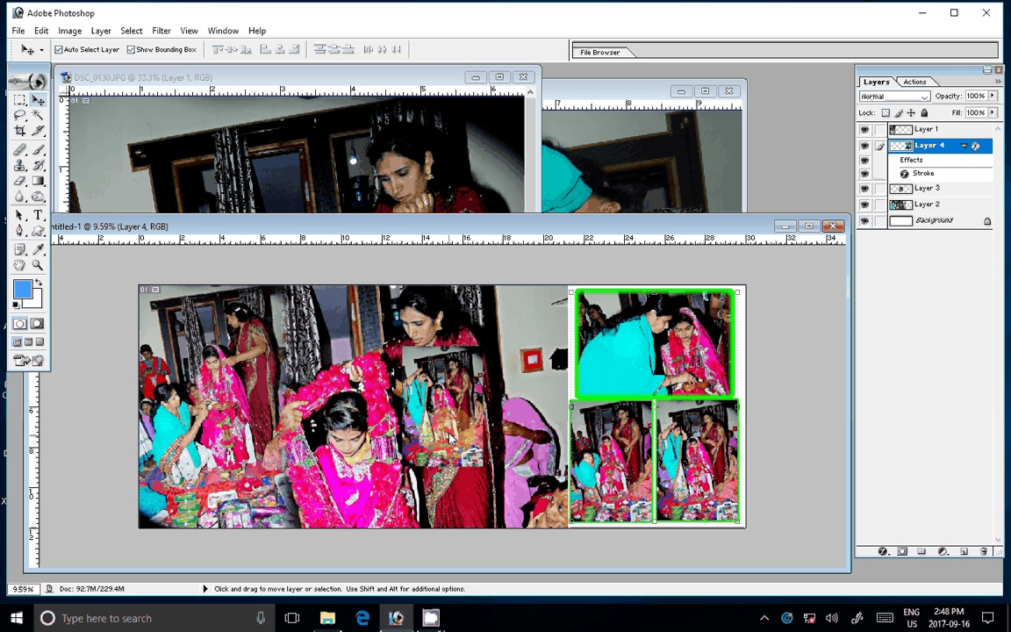
Step: Move Layer 3's inset photo beside the green-framed photos and scale it to 86.9%
{"action": "mouse_move", "coordinate": [449, 436]}
{"action": "left_mouse_down"}
{"action": "mouse_move", "coordinate": [474, 363]}
{"action": "mouse_move", "coordinate": [443, 439]}
{"action": "left_mouse_up"}
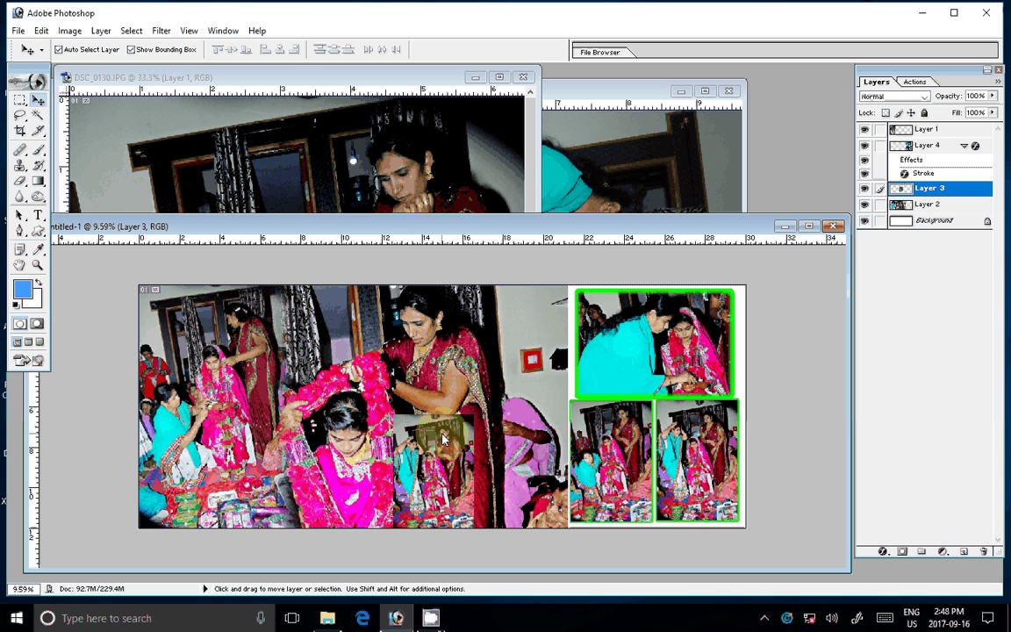
{"action": "left_click_drag", "start_coordinate": [443, 439], "coordinate": [539, 313]}
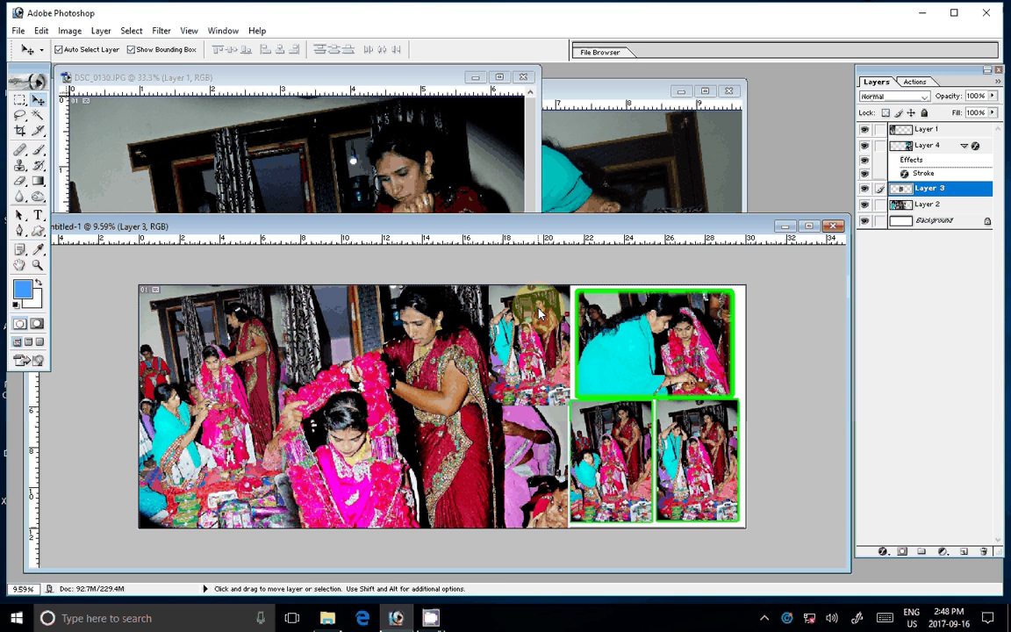
{"action": "key", "text": "ctrl+t"}
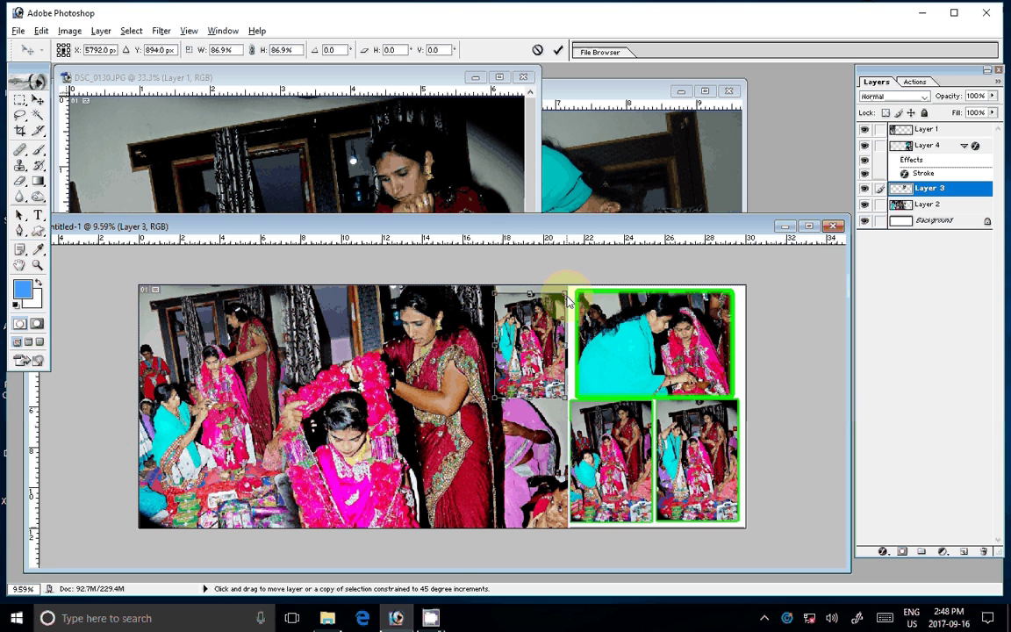
{"action": "key", "text": "Return"}
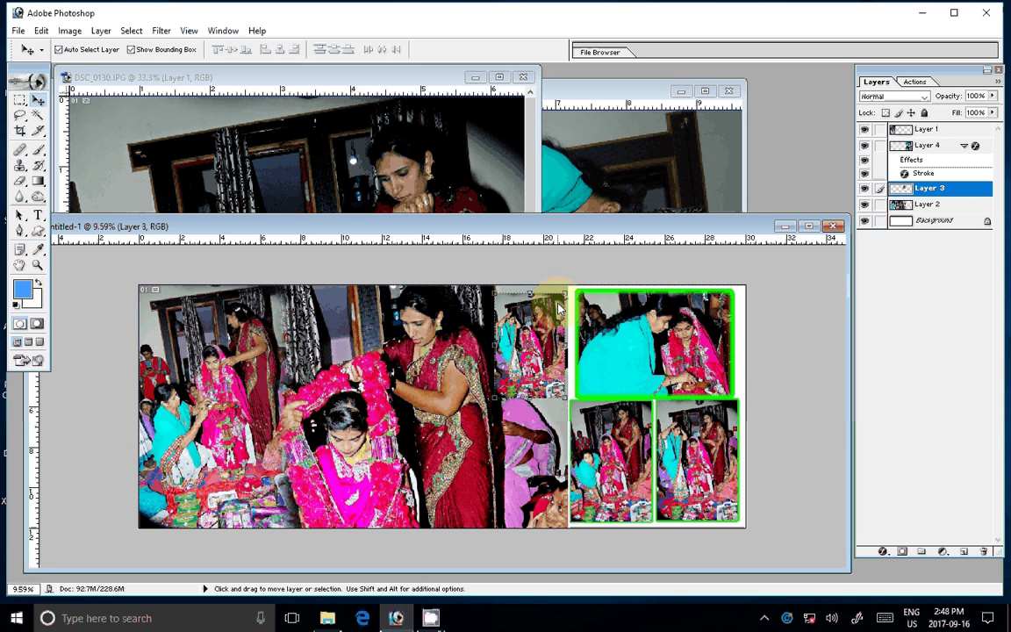
{"action": "left_click", "coordinate": [552, 169]}
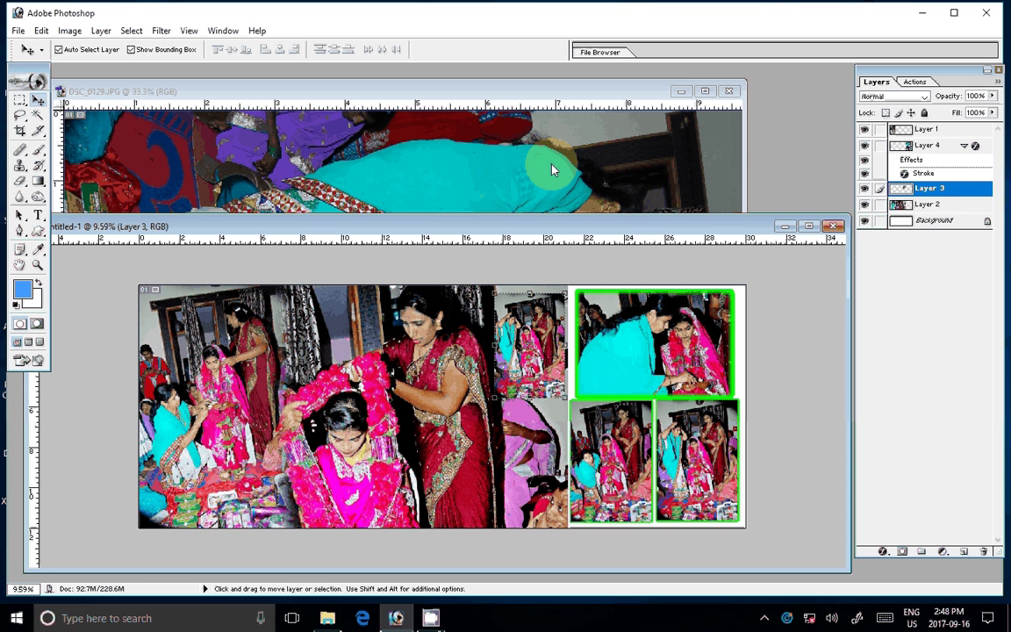
Step: Rotate DSC_0128 upright and apply the saved brightening correction action to it
{"action": "left_click", "coordinate": [515, 138]}
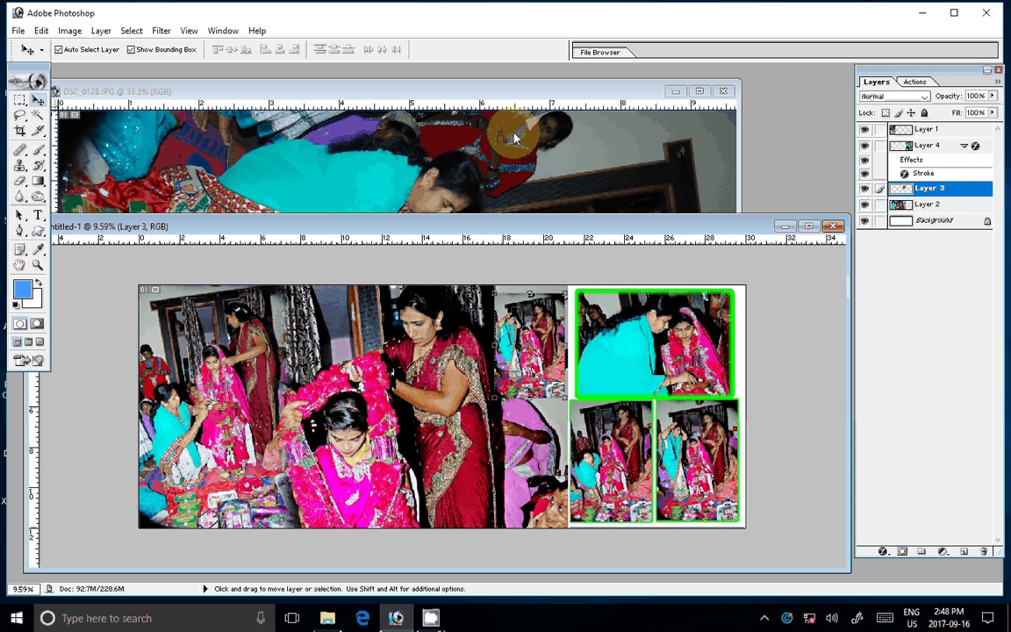
{"action": "left_click", "coordinate": [69, 30]}
{"action": "mouse_move", "coordinate": [51, 169]}
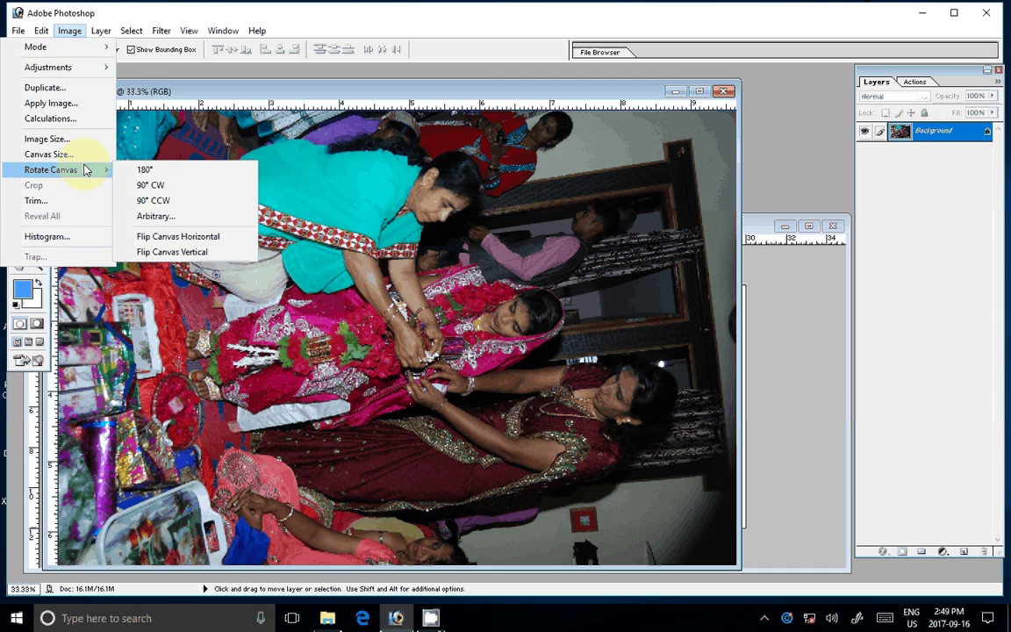
{"action": "left_click", "coordinate": [152, 200]}
{"action": "left_click", "coordinate": [913, 81]}
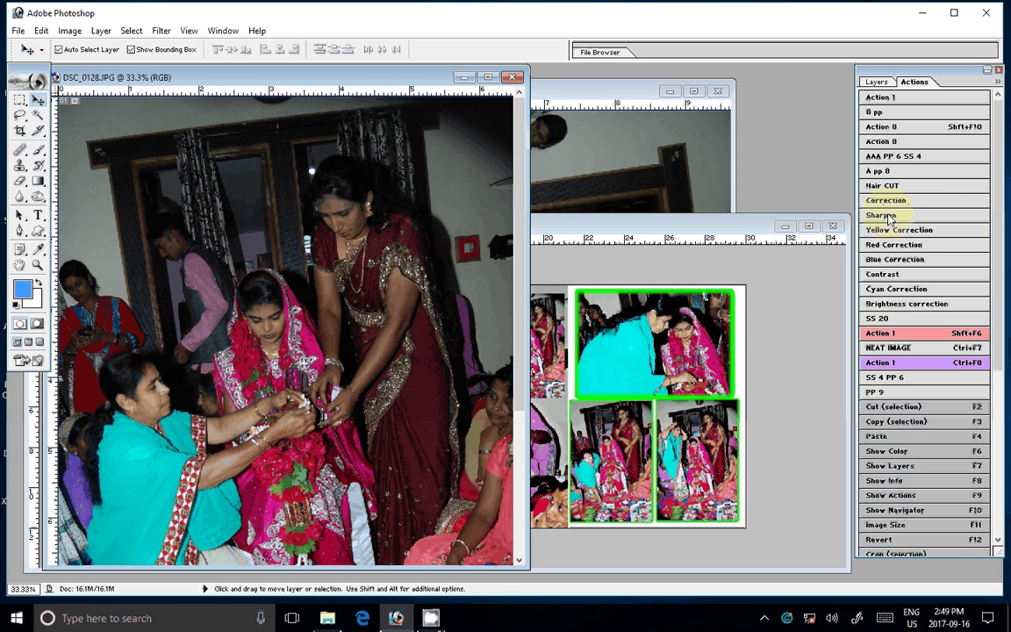
{"action": "left_click", "coordinate": [965, 130]}
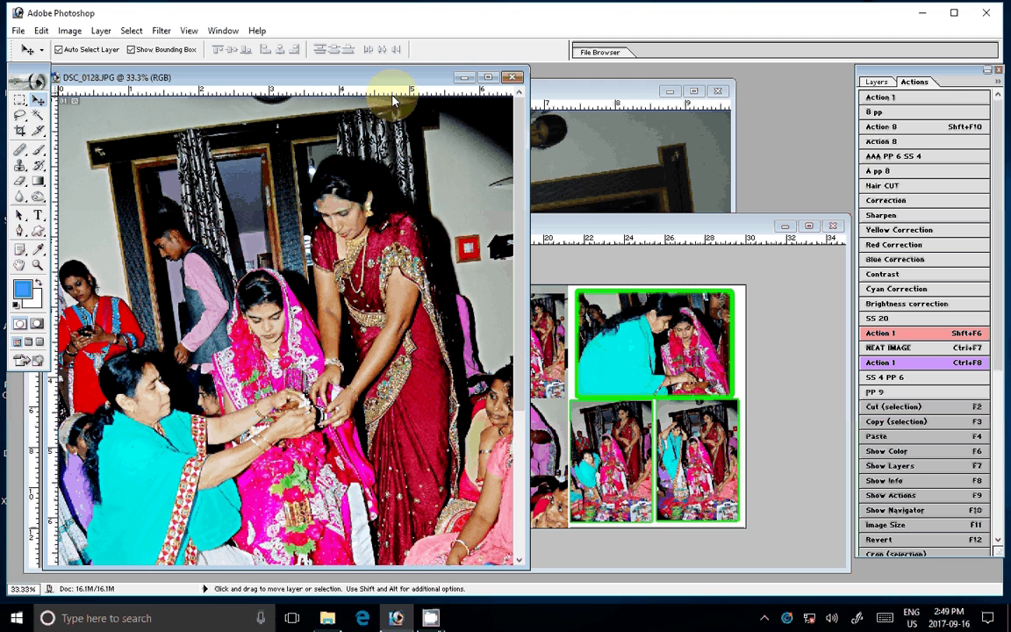
Step: Resize DSC_0128 to 4 inches wide and place it in the lower small slot
{"action": "key", "text": "F11"}
{"action": "type", "text": "4"}
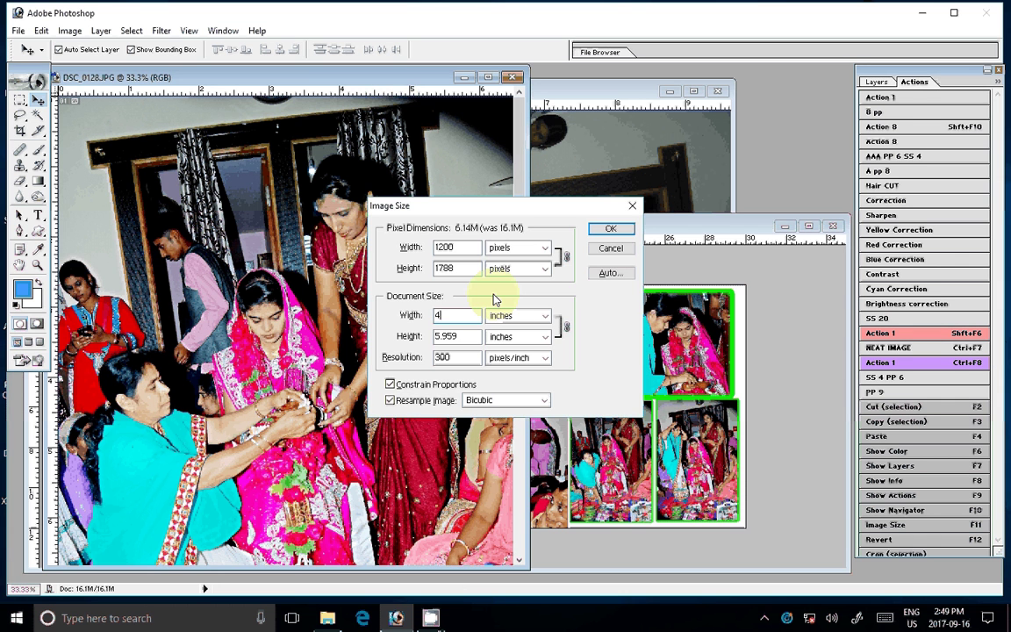
{"action": "key", "text": "Return"}
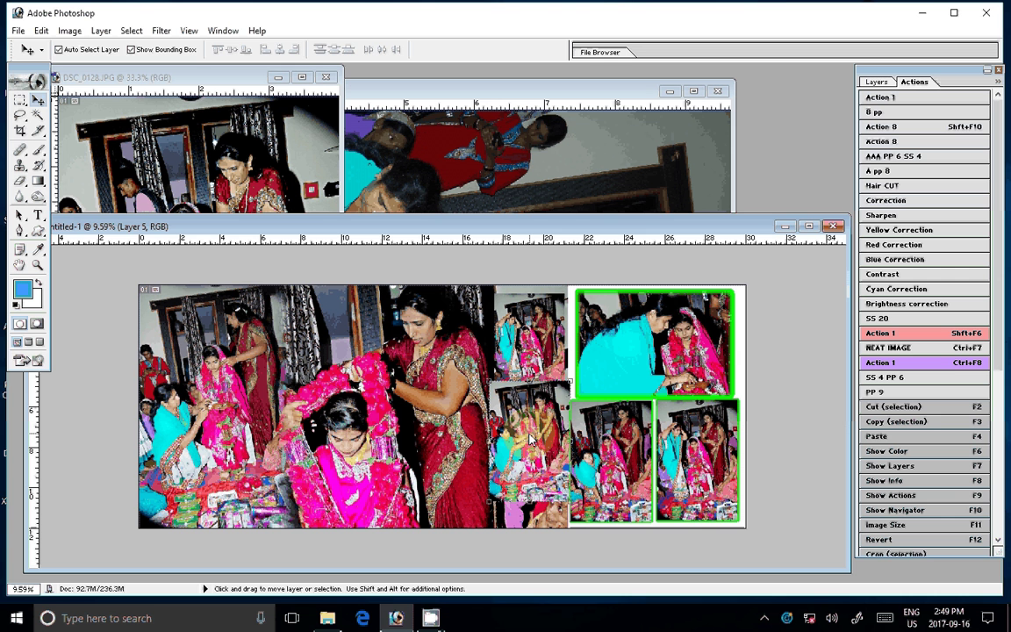
{"action": "left_click_drag", "start_coordinate": [530, 439], "coordinate": [572, 404]}
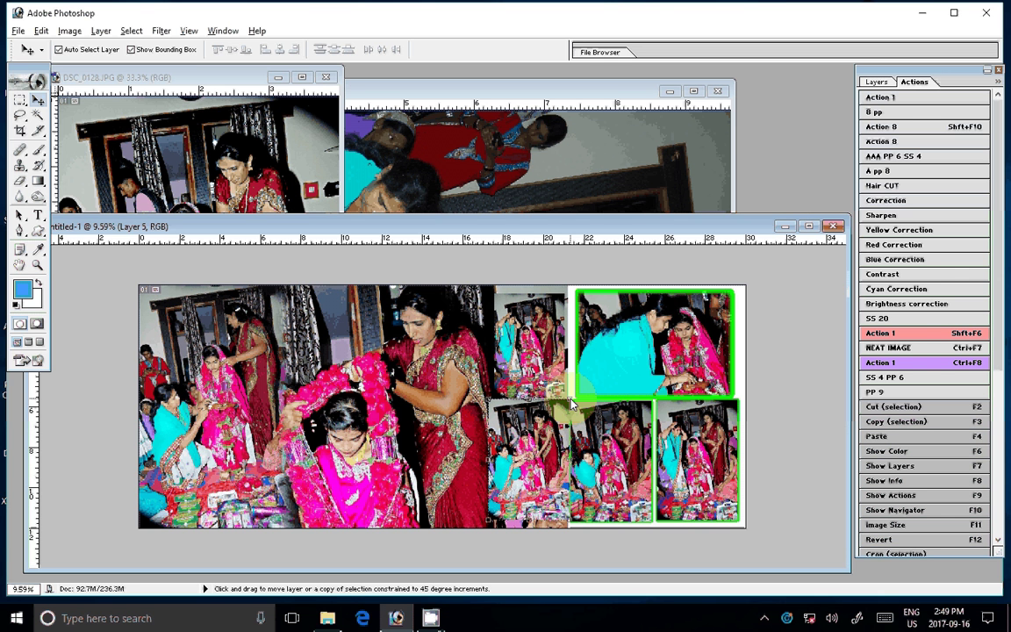
{"action": "left_click_drag", "start_coordinate": [572, 404], "coordinate": [576, 408]}
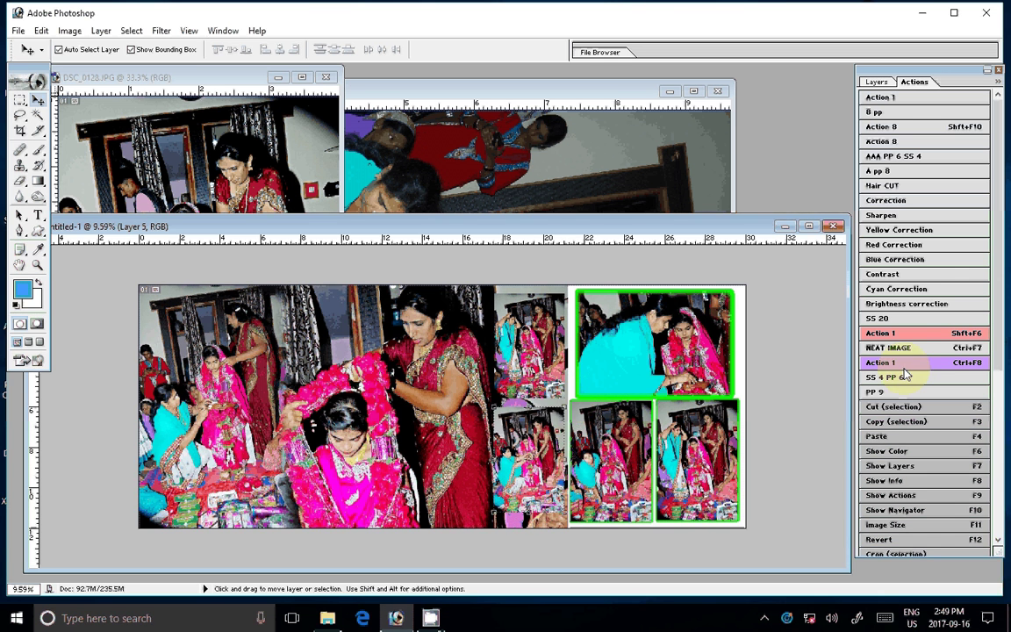
{"action": "left_click", "coordinate": [902, 465]}
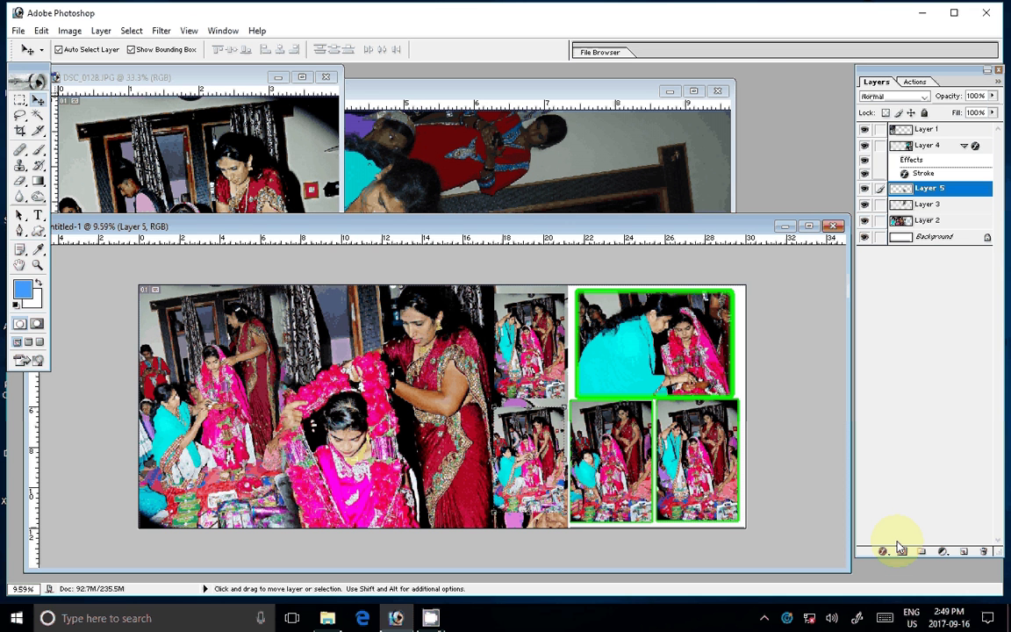
Step: Give Layer 5 a bright green stroke border
{"action": "left_click", "coordinate": [897, 542]}
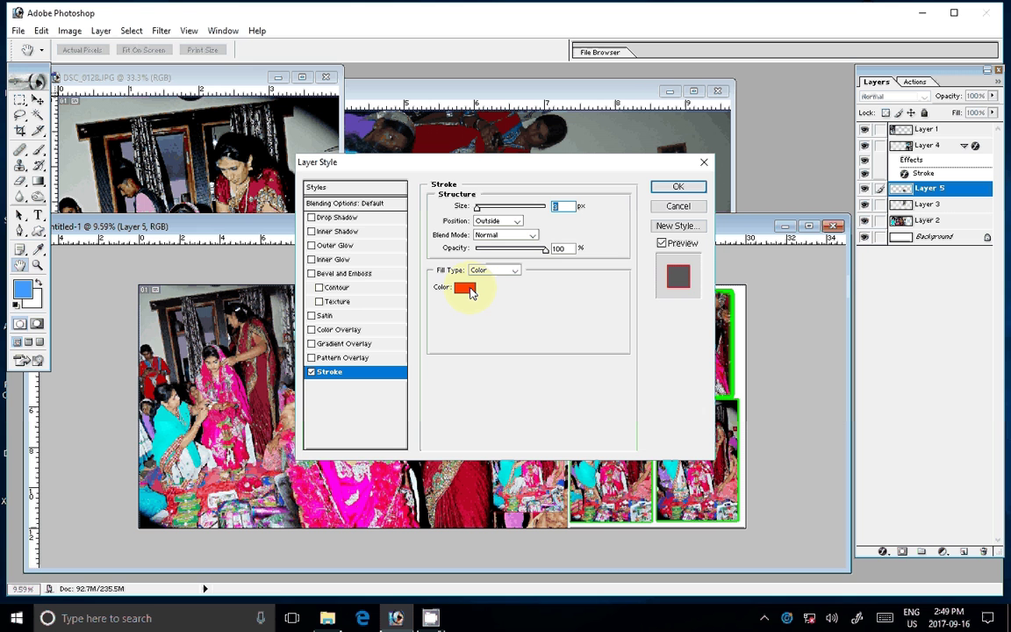
{"action": "left_click", "coordinate": [468, 289]}
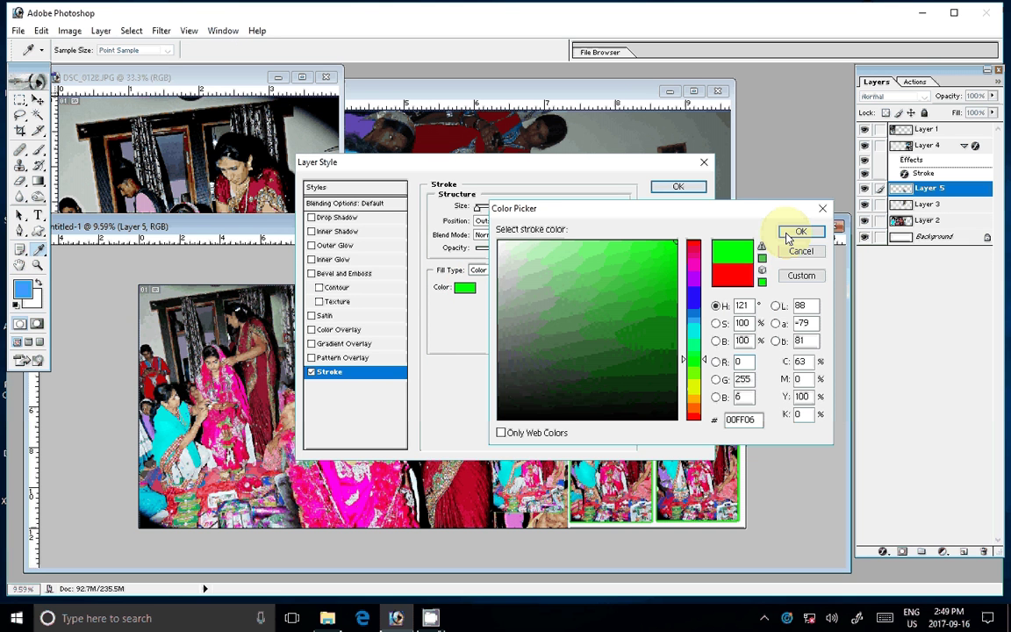
{"action": "left_click", "coordinate": [799, 233]}
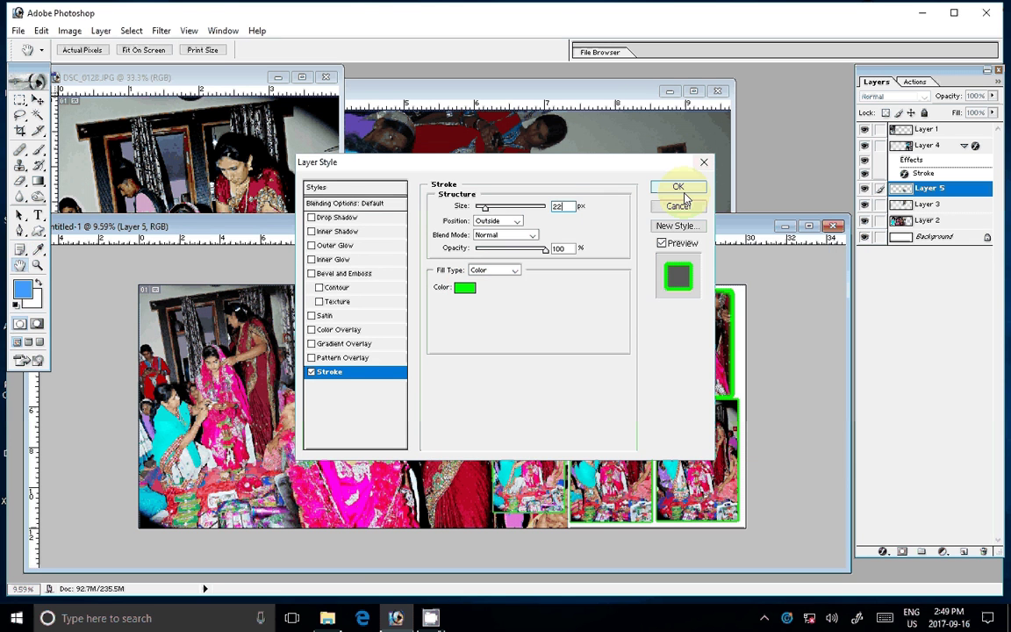
{"action": "left_click", "coordinate": [681, 189]}
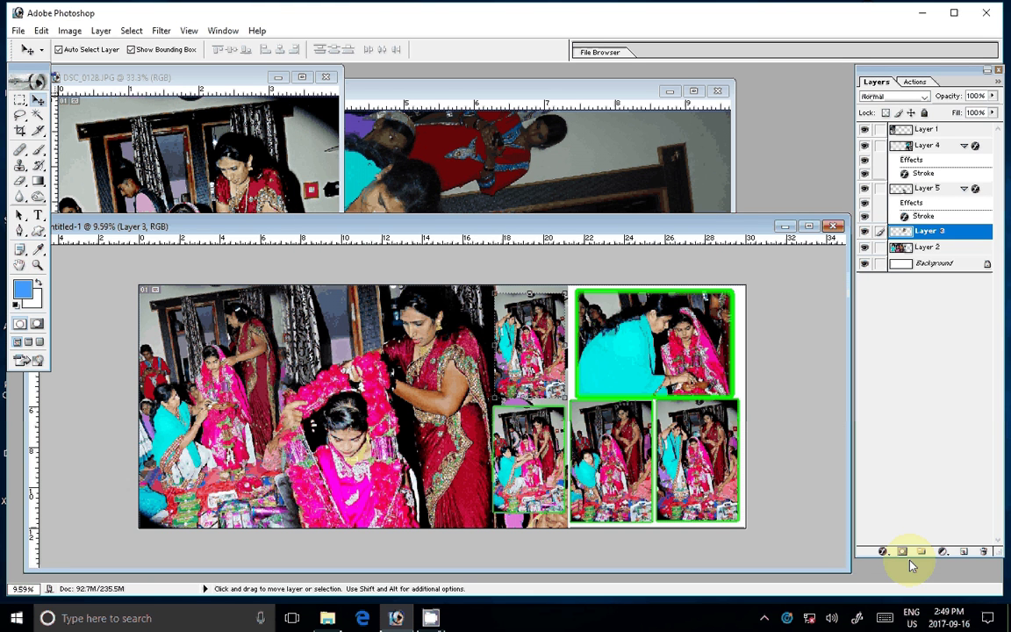
Step: Give Layer 3 the same green stroke border
{"action": "left_click", "coordinate": [910, 564]}
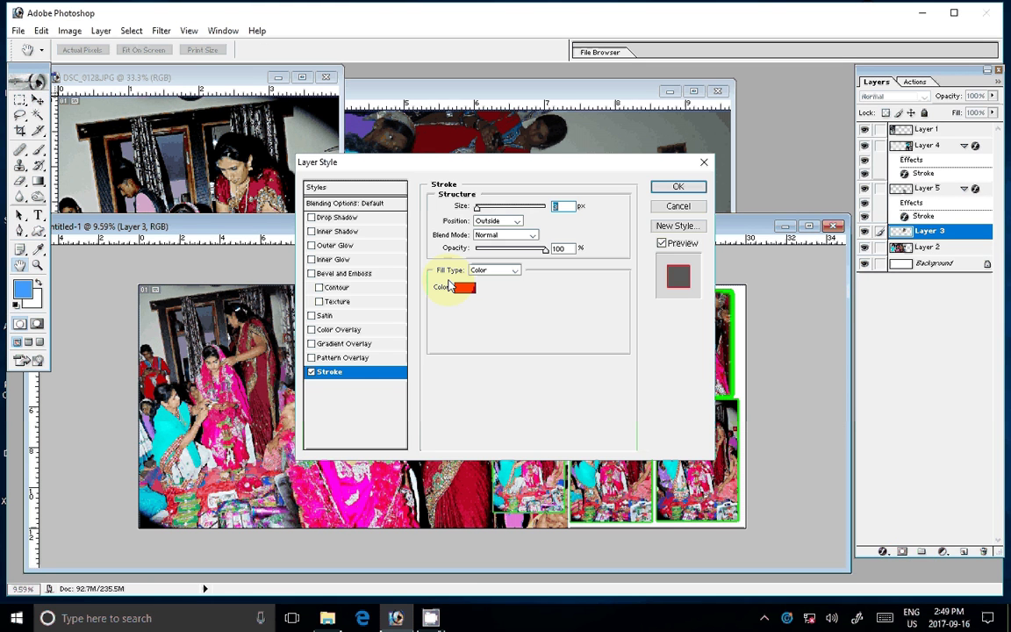
{"action": "left_click", "coordinate": [451, 287]}
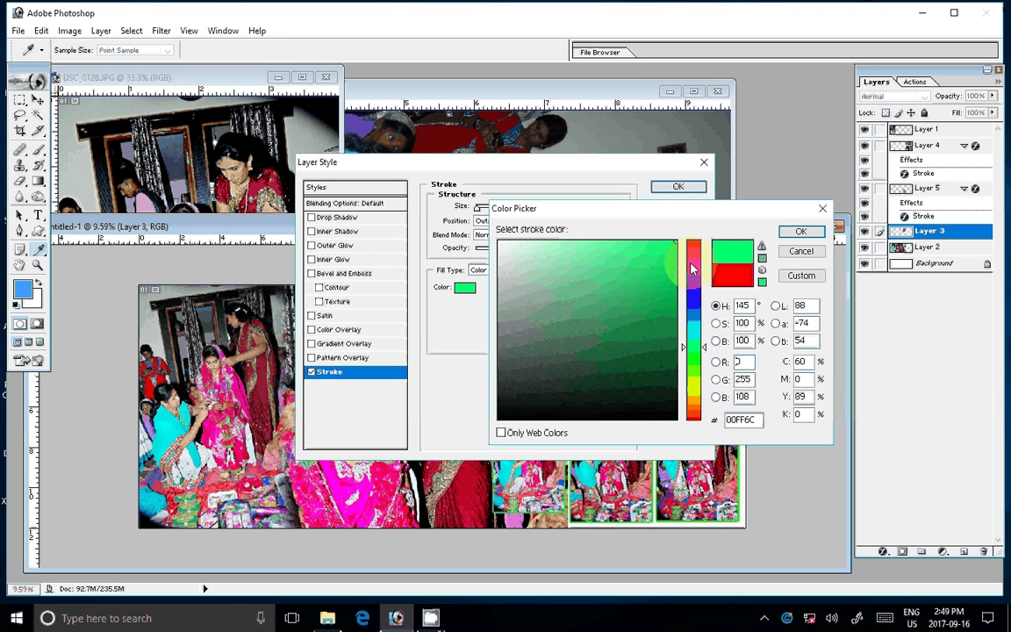
{"action": "key", "text": "Return"}
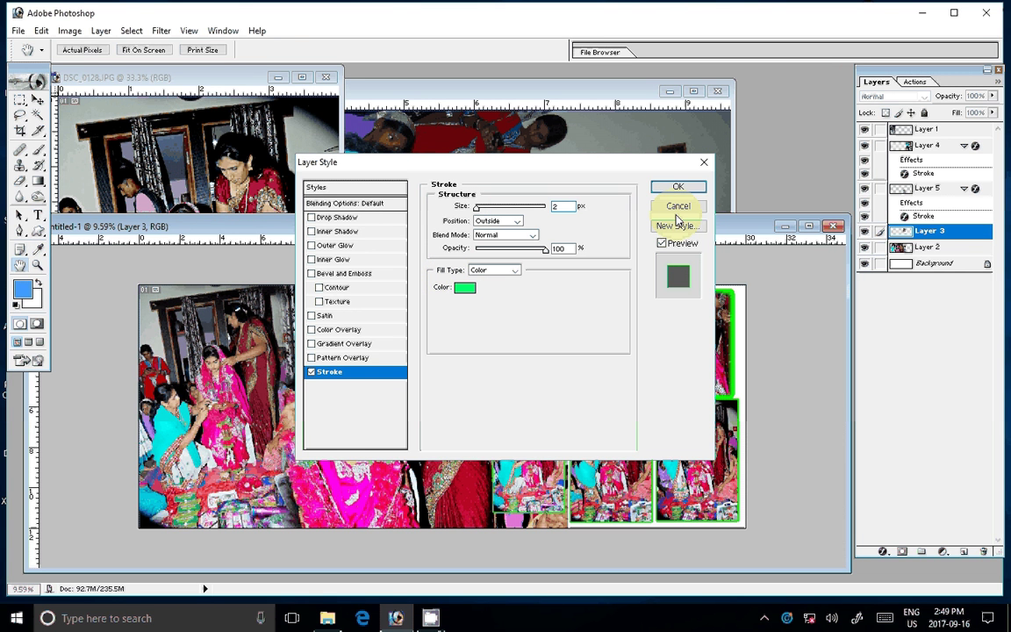
{"action": "key", "text": "Return"}
{"action": "left_click", "coordinate": [333, 95]}
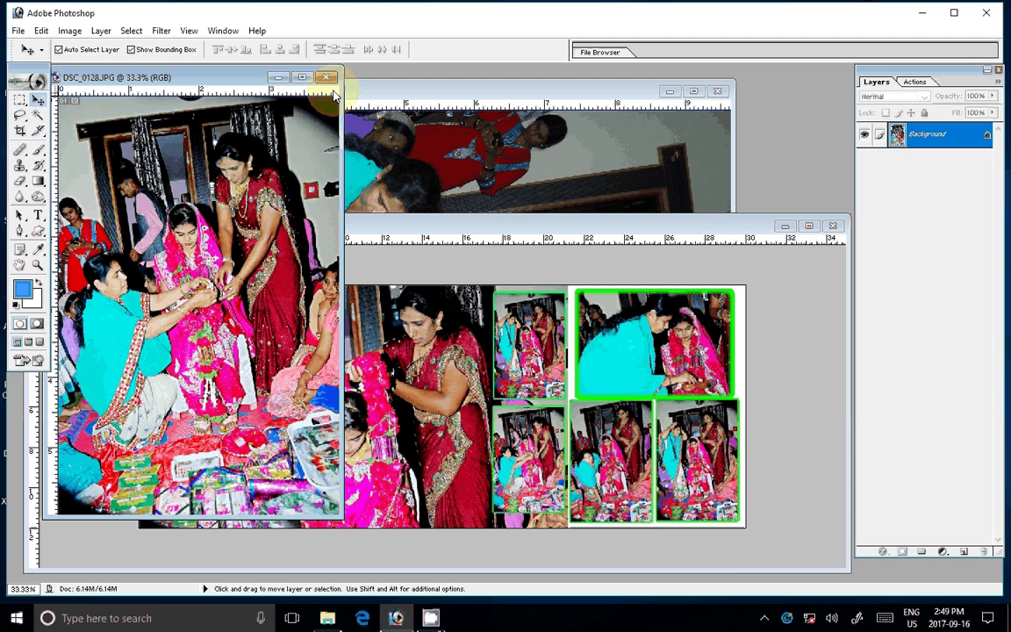
Step: Close DSC_0128 and DSC_0127, then flatten Untitled-1 into a single Background layer
{"action": "left_click", "coordinate": [325, 77]}
{"action": "left_click", "coordinate": [470, 250]}
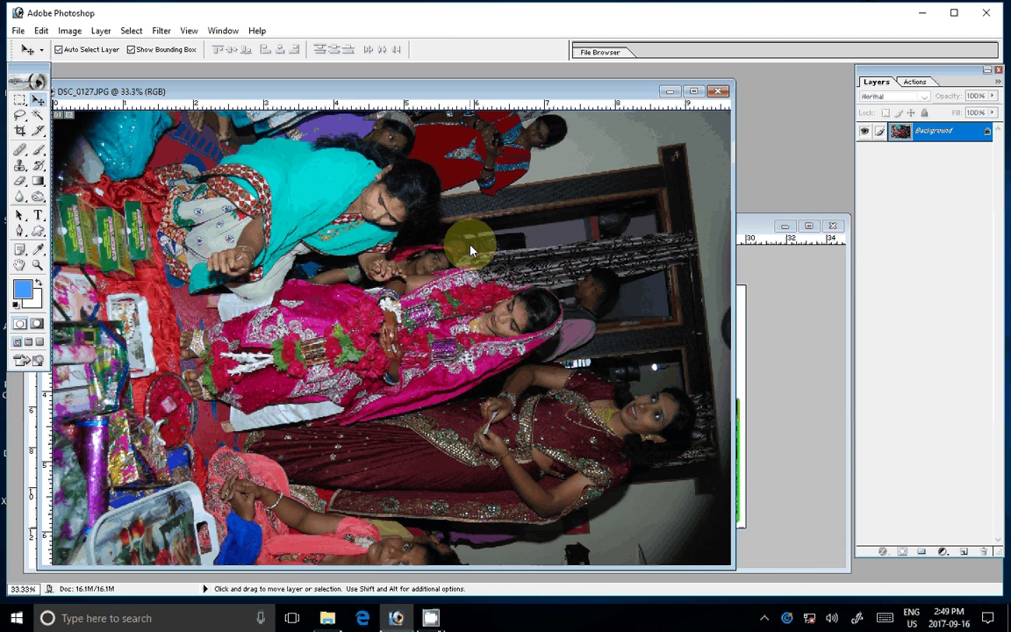
{"action": "key", "text": "ctrl+w"}
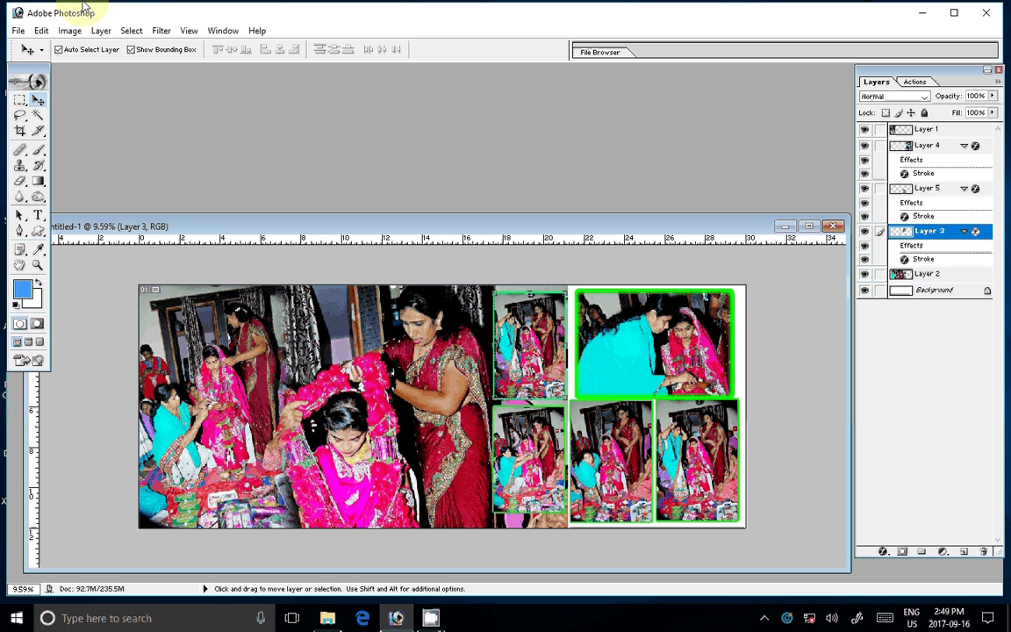
{"action": "key", "text": "ctrl+shift+e"}
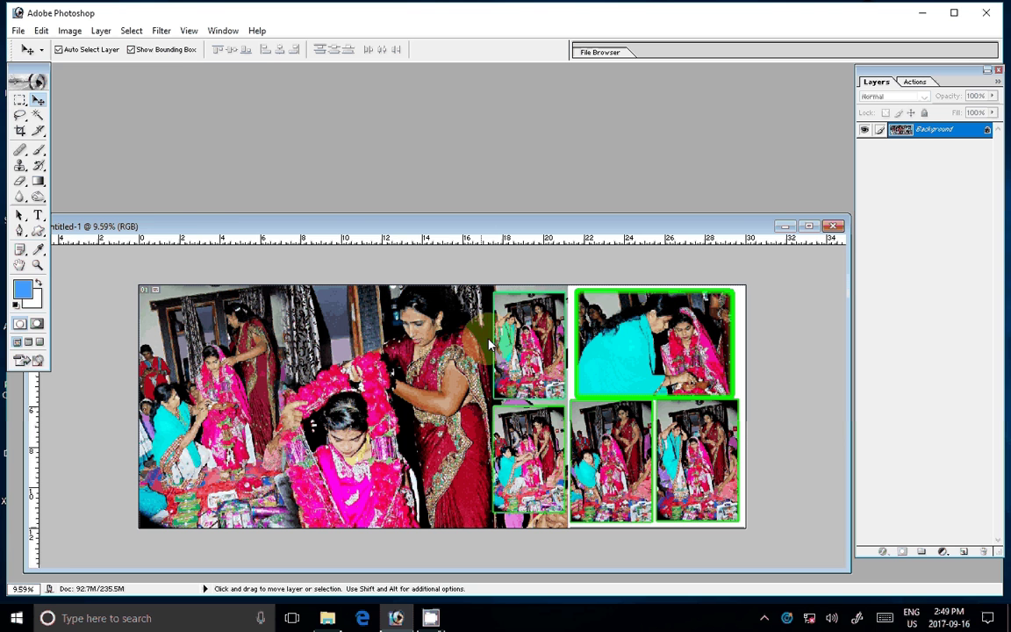
{"action": "left_click", "coordinate": [17, 31]}
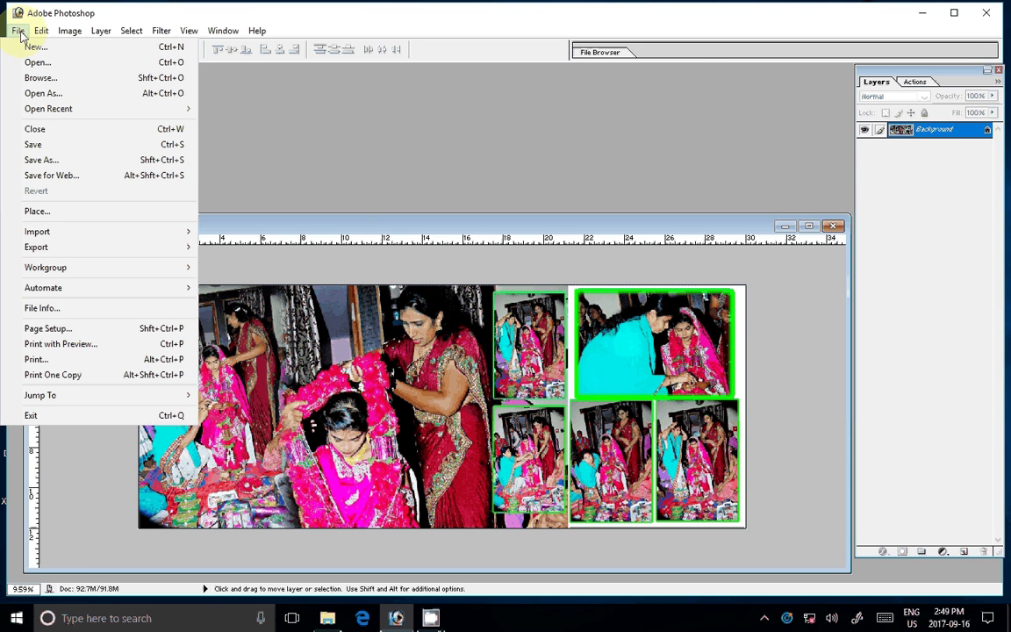
Step: Save the album page as a Maximum-quality JPEG in the k 11 folder on LOCAL DISK (E:)
{"action": "left_click", "coordinate": [41, 160]}
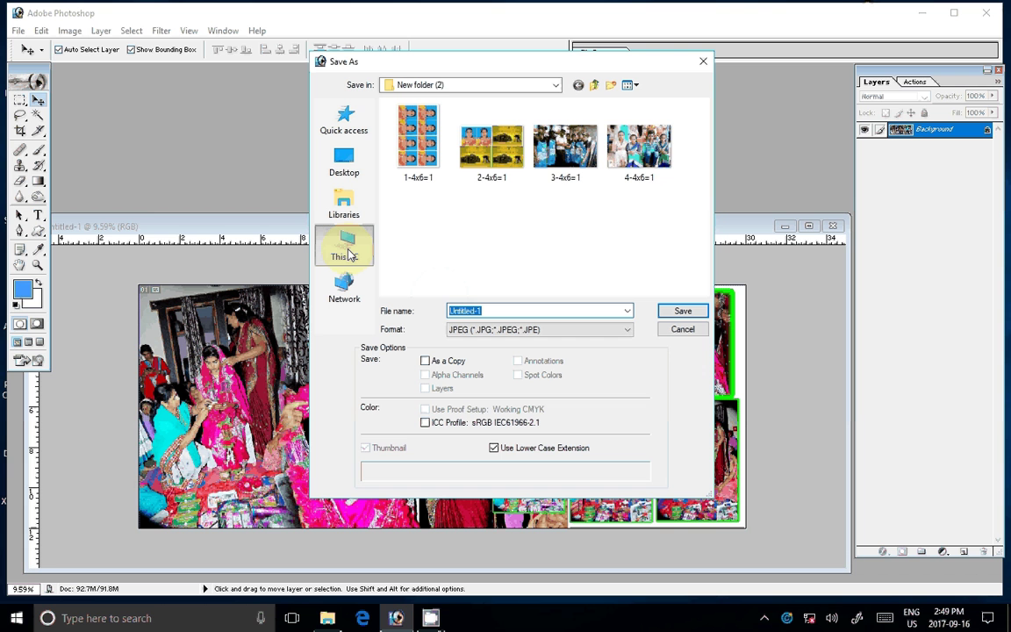
{"action": "left_click", "coordinate": [347, 250]}
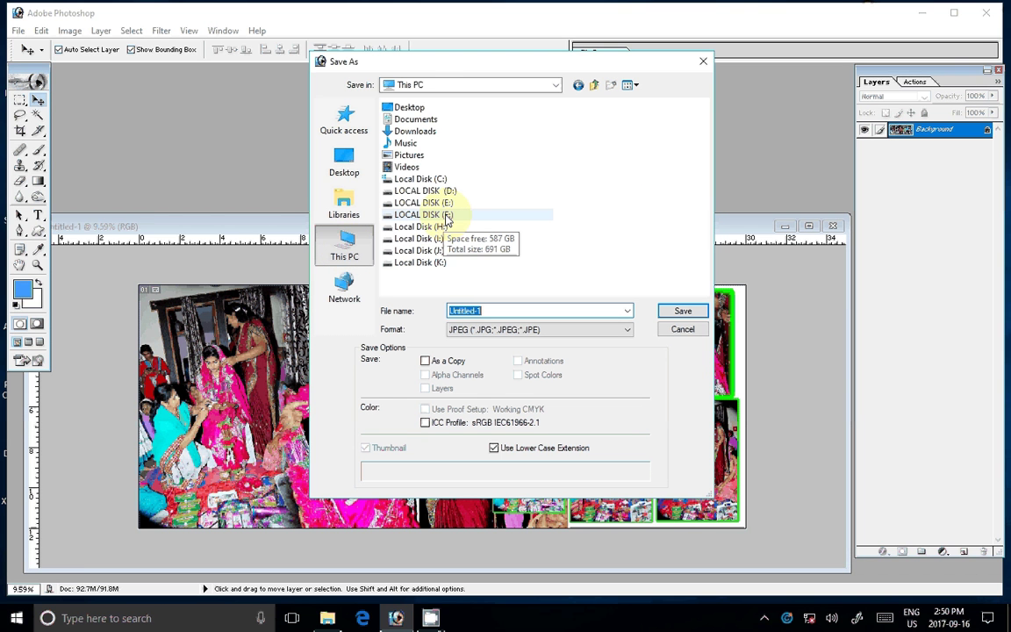
{"action": "left_click", "coordinate": [447, 216]}
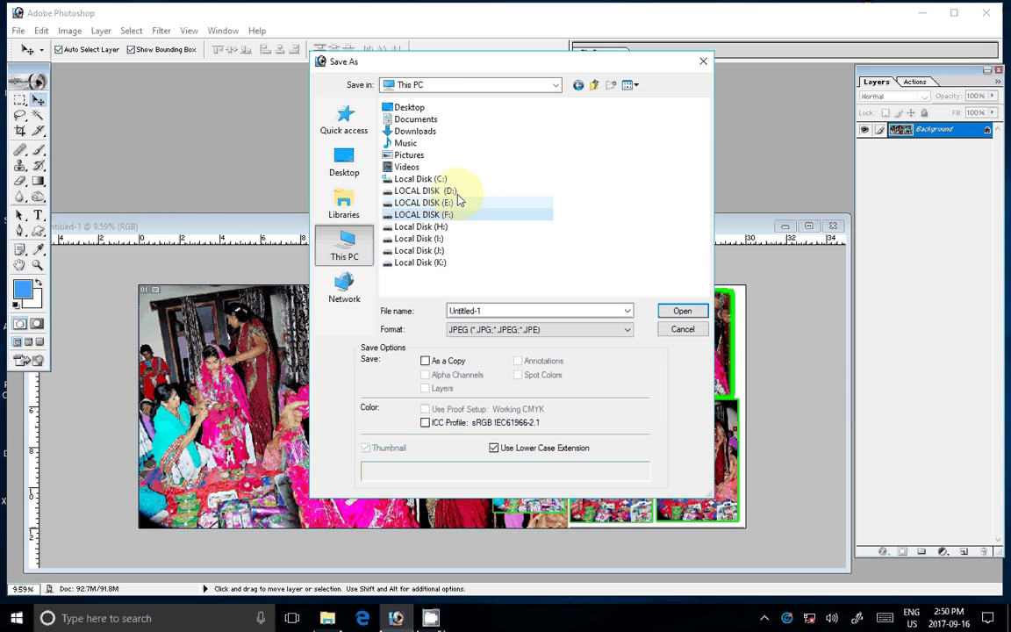
{"action": "double_click", "coordinate": [452, 203]}
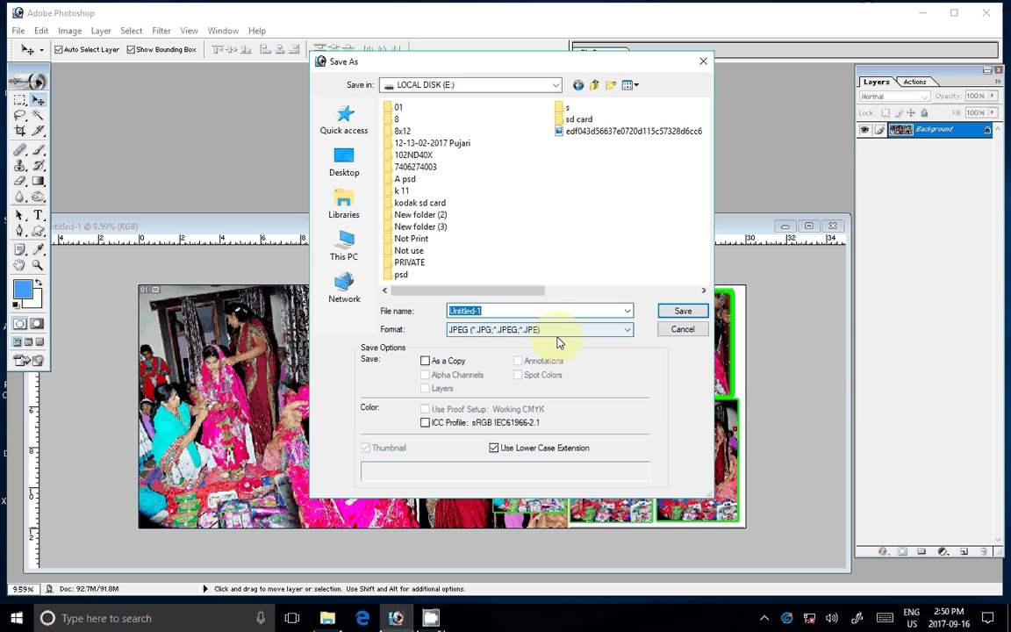
{"action": "left_click", "coordinate": [401, 190]}
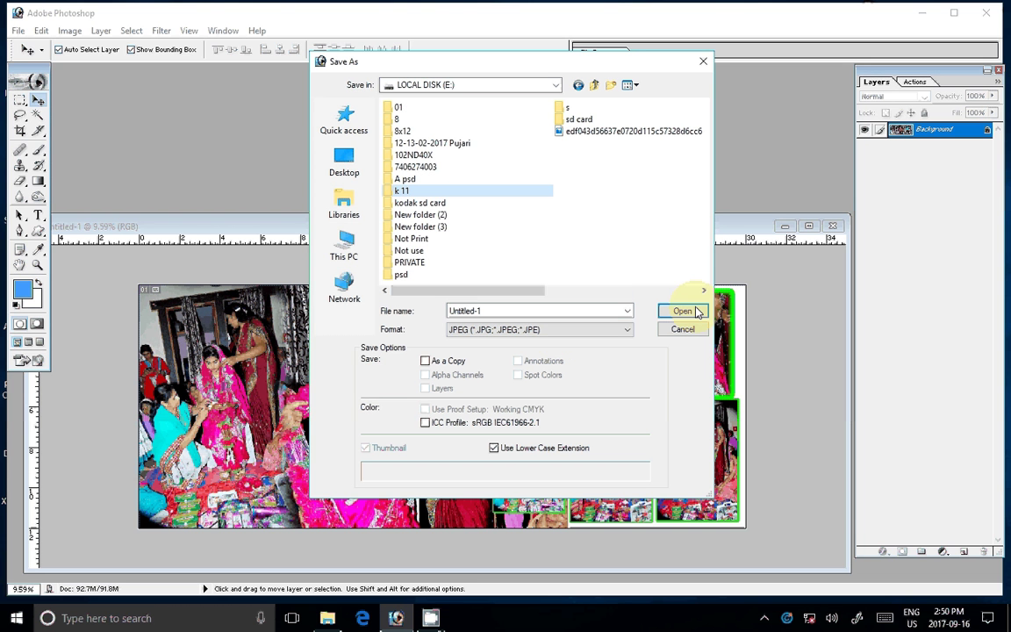
{"action": "left_click", "coordinate": [698, 311]}
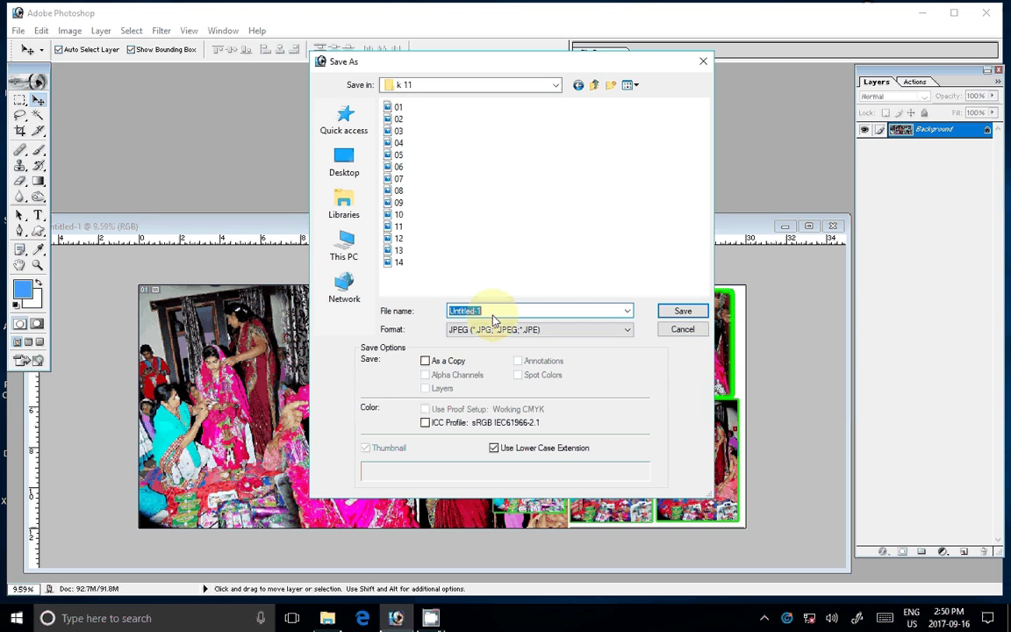
{"action": "key", "text": "Return"}
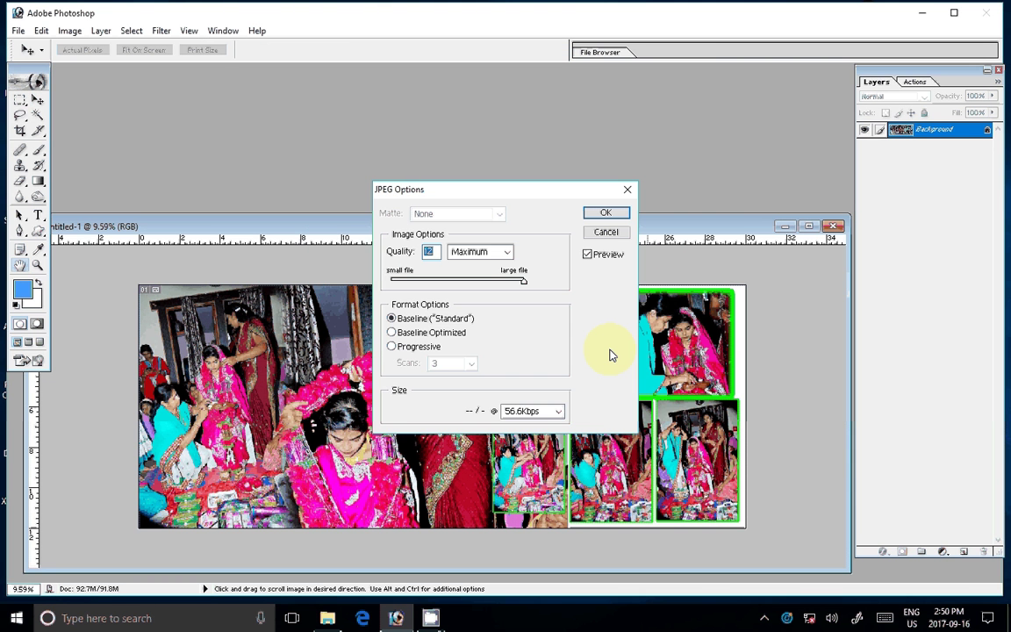
{"action": "key", "text": "Return"}
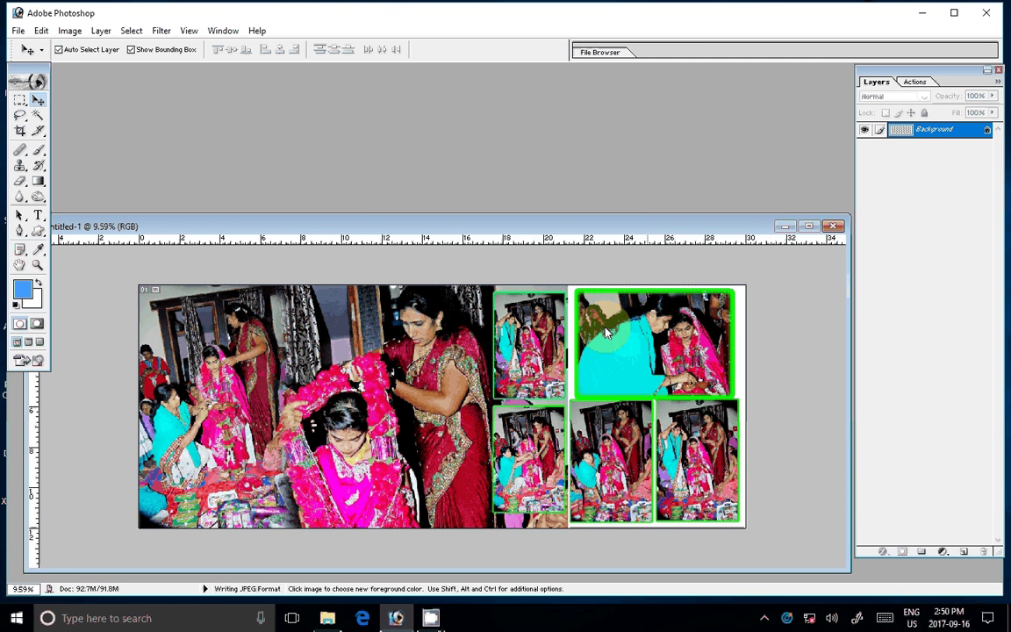